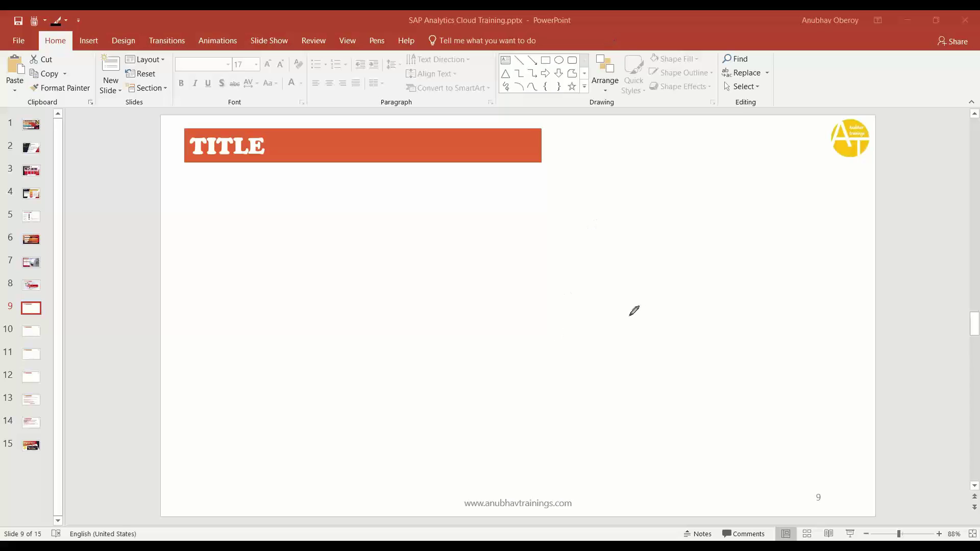
# - Draw an S/4HANA box on slide 9 containing a CDS View fed by a database, with a connector leading out
pyautogui.moveTo(637, 347)
pyautogui.mouseDown()
pyautogui.moveTo(639, 391)
pyautogui.moveTo(799, 413)
pyautogui.moveTo(800, 334)
pyautogui.moveTo(649, 338)
pyautogui.moveTo(642, 352)
pyautogui.mouseUp()
pyautogui.moveTo(690, 317)
pyautogui.mouseDown()
pyautogui.moveTo(723, 320)
pyautogui.moveTo(723, 330)
pyautogui.moveTo(735, 315)
pyautogui.moveTo(741, 327)
pyautogui.moveTo(772, 317)
pyautogui.mouseUp()
pyautogui.moveTo(673, 355)
pyautogui.mouseDown()
pyautogui.moveTo(677, 385)
pyautogui.moveTo(769, 385)
pyautogui.moveTo(708, 354)
pyautogui.moveTo(668, 356)
pyautogui.moveTo(692, 376)
pyautogui.moveTo(709, 360)
pyautogui.moveTo(777, 365)
pyautogui.mouseUp()
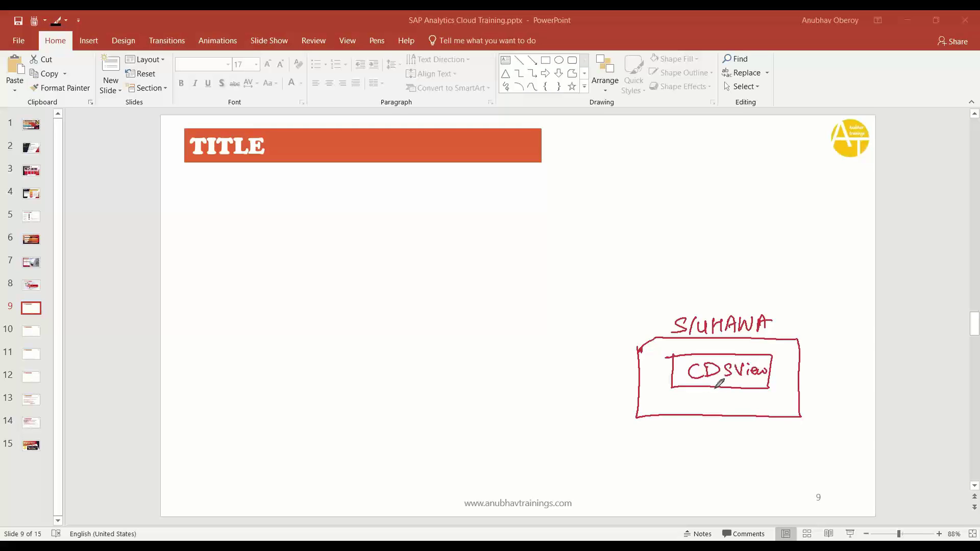
pyautogui.moveTo(715, 384)
pyautogui.mouseDown()
pyautogui.moveTo(706, 411)
pyautogui.moveTo(721, 405)
pyautogui.mouseUp()
pyautogui.moveTo(672, 373)
pyautogui.mouseDown()
pyautogui.moveTo(578, 377)
pyautogui.moveTo(587, 383)
pyautogui.mouseUp()
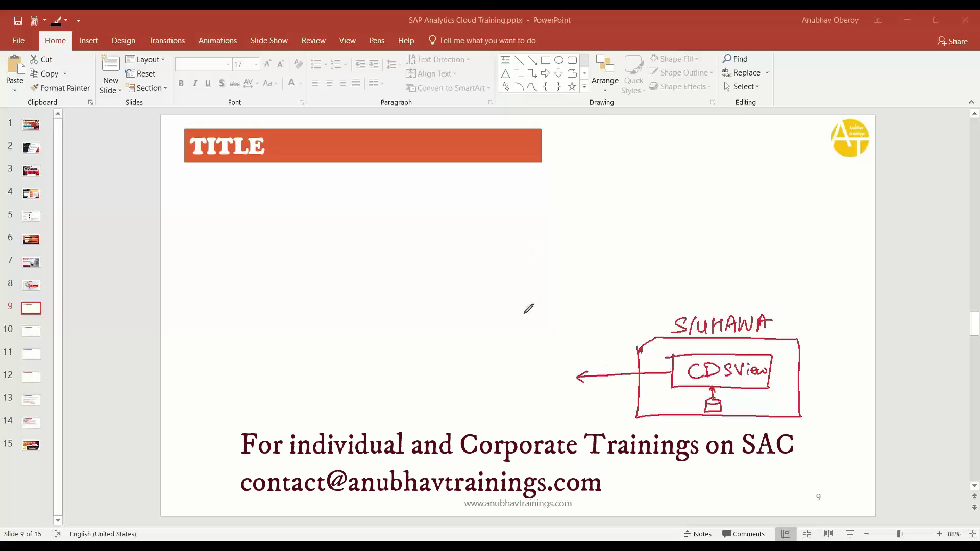
# - Draw an SAC box with a Connection block linked to the S/4HANA connector, and a HANA database beneath it
pyautogui.moveTo(218, 227)
pyautogui.mouseDown()
pyautogui.moveTo(223, 309)
pyautogui.moveTo(362, 305)
pyautogui.moveTo(356, 219)
pyautogui.moveTo(220, 228)
pyautogui.moveTo(220, 214)
pyautogui.moveTo(221, 223)
pyautogui.moveTo(243, 224)
pyautogui.moveTo(265, 216)
pyautogui.mouseUp()
pyautogui.moveTo(240, 277)
pyautogui.mouseDown()
pyautogui.moveTo(297, 296)
pyautogui.moveTo(342, 294)
pyautogui.moveTo(244, 275)
pyautogui.moveTo(258, 292)
pyautogui.moveTo(279, 281)
pyautogui.moveTo(294, 289)
pyautogui.moveTo(304, 276)
pyautogui.moveTo(314, 288)
pyautogui.moveTo(460, 276)
pyautogui.moveTo(460, 375)
pyautogui.moveTo(573, 369)
pyautogui.mouseUp()
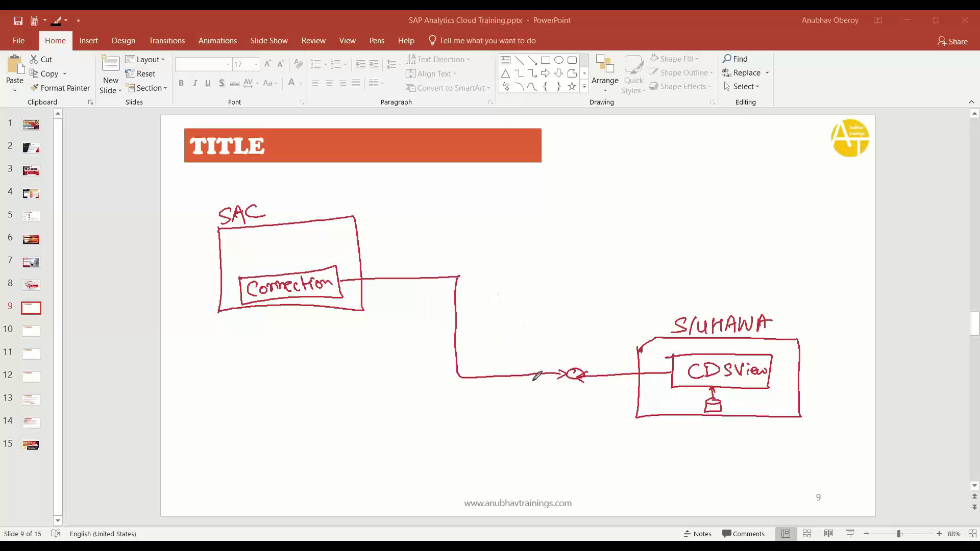
pyautogui.moveTo(239, 312)
pyautogui.mouseDown()
pyautogui.moveTo(244, 346)
pyautogui.moveTo(228, 347)
pyautogui.moveTo(251, 359)
pyautogui.moveTo(248, 344)
pyautogui.moveTo(304, 342)
pyautogui.mouseUp()
pyautogui.moveTo(257, 363); pyautogui.dragTo(304, 353)
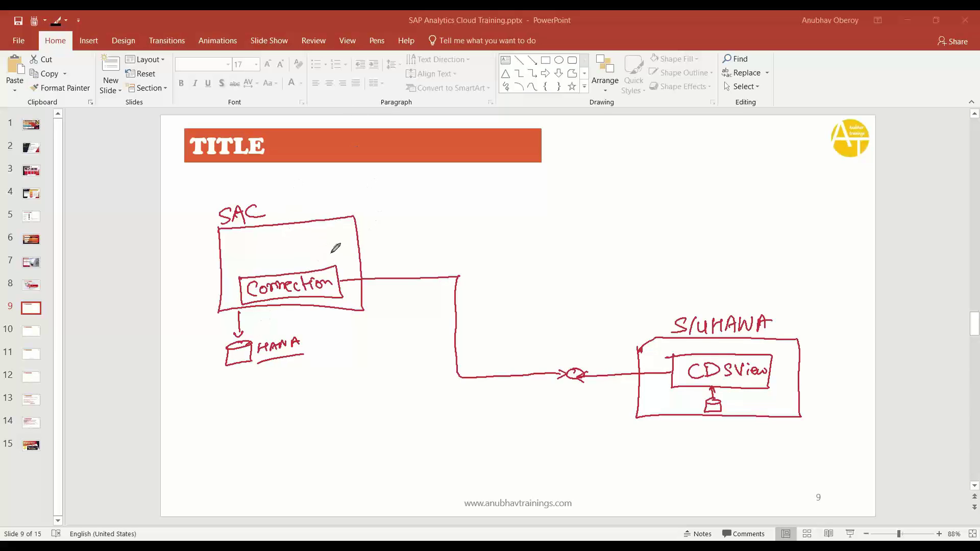
# - Draw an arrow out of the SAC box and list "1. datamodel" and "2. Dashboard" beside it
pyautogui.moveTo(340, 252)
pyautogui.mouseDown()
pyautogui.moveTo(440, 207)
pyautogui.moveTo(526, 186)
pyautogui.moveTo(552, 188)
pyautogui.mouseUp()
pyautogui.click(437, 210)
pyautogui.moveTo(428, 225)
pyautogui.mouseDown()
pyautogui.moveTo(443, 239)
pyautogui.moveTo(496, 213)
pyautogui.moveTo(508, 223)
pyautogui.moveTo(557, 199)
pyautogui.mouseUp()
pyautogui.click(446, 237)
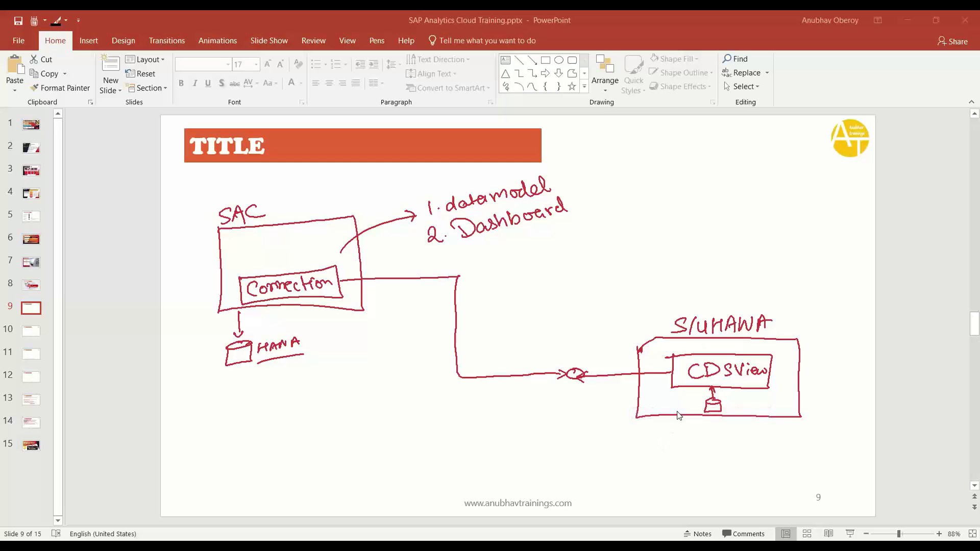
# - Switch to Eclipse, clear the ink overlay and examine the annotations and fields of the ZC_ATS_OLYMPICS data definition
pyautogui.hotkey('alt', 'Tab')
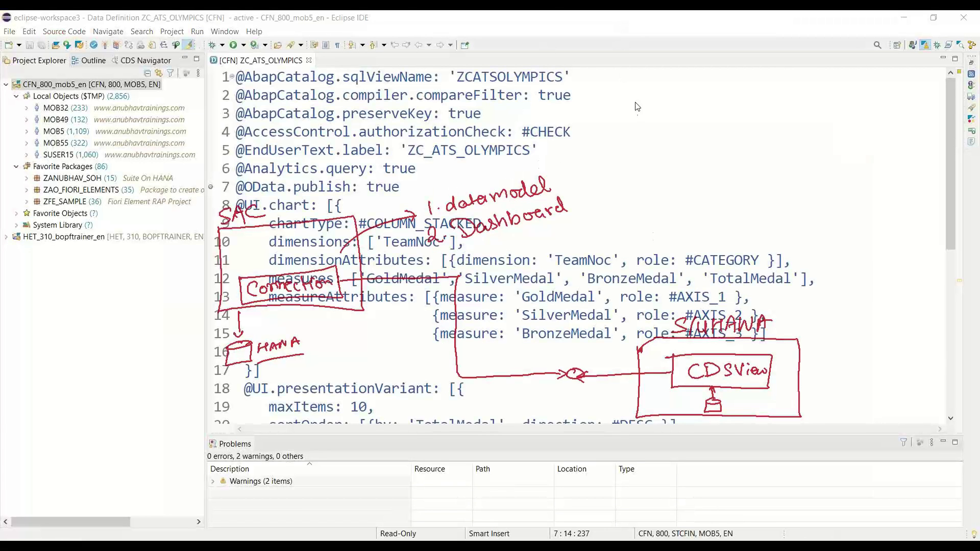
pyautogui.press('Escape')
pyautogui.scroll(-6, 375, 224)
pyautogui.scroll(6, 380, 204)
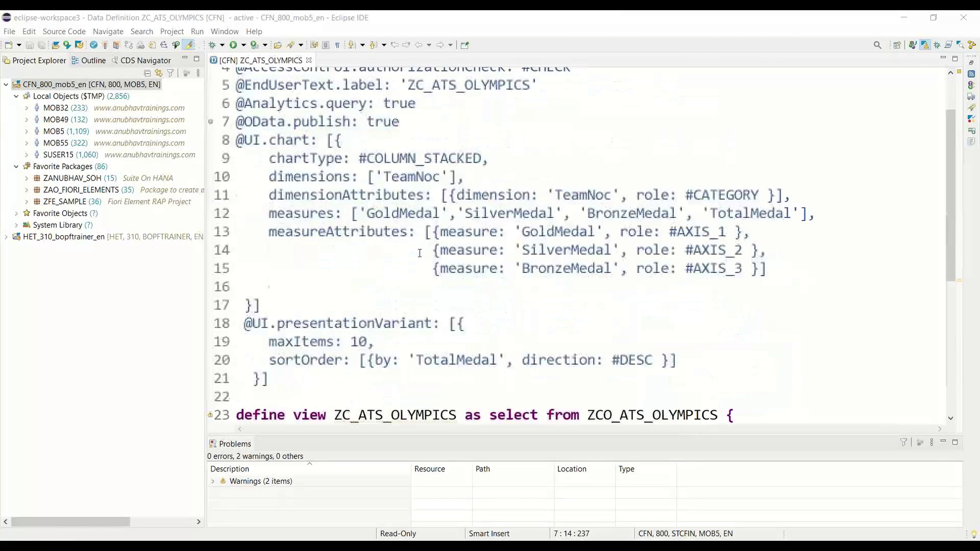
pyautogui.scroll(-5, 396, 154)
pyautogui.scroll(-1, 397, 173)
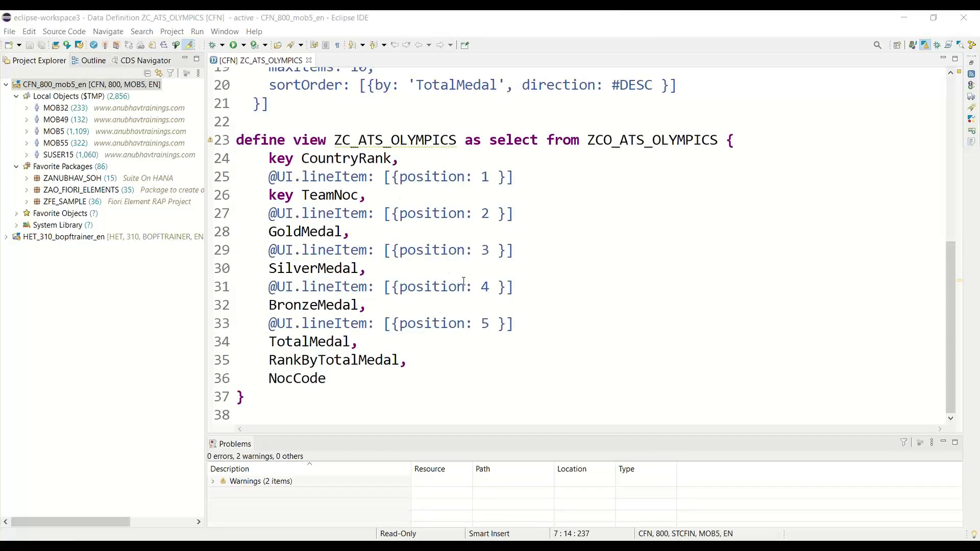
pyautogui.scroll(6, 463, 281)
pyautogui.scroll(-6, 463, 280)
pyautogui.scroll(1, 463, 279)
pyautogui.scroll(-1, 464, 279)
pyautogui.scroll(4, 530, 272)
pyautogui.scroll(-2, 530, 271)
pyautogui.scroll(3, 530, 272)
pyautogui.scroll(4, 530, 272)
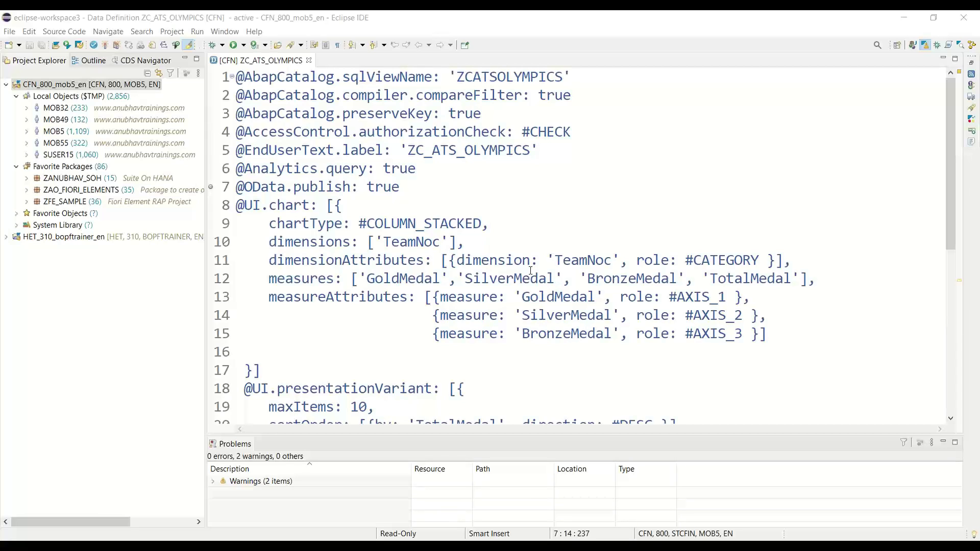
# - Open the data preview of ZC_ATS_OLYMPICS and review the gold, silver, bronze and total medal columns
pyautogui.click(589, 246)
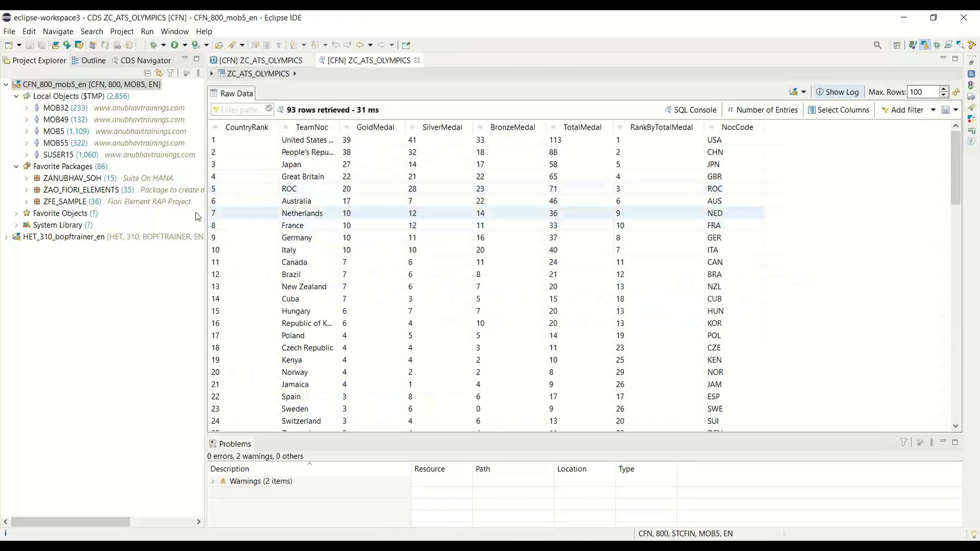
pyautogui.press('Right')
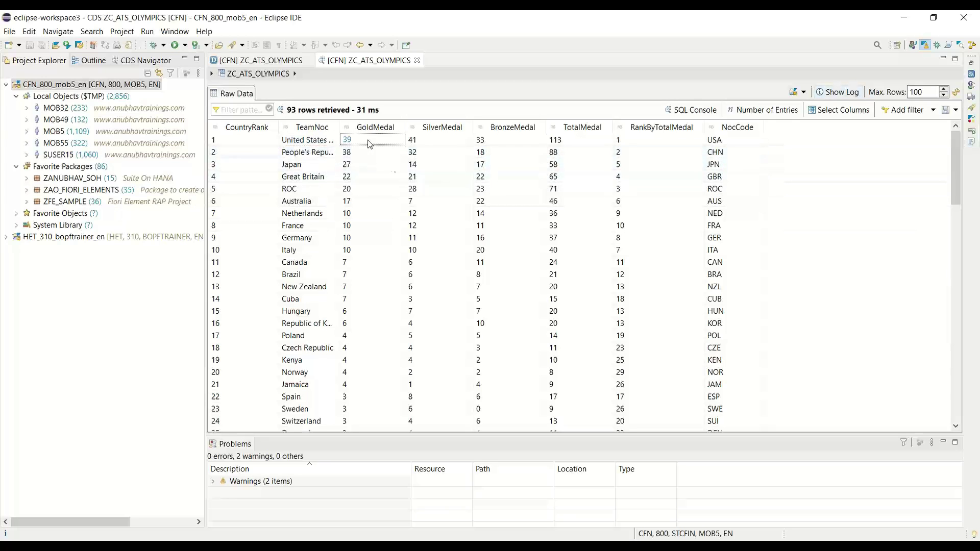
pyautogui.press('Right')
pyautogui.click(497, 143)
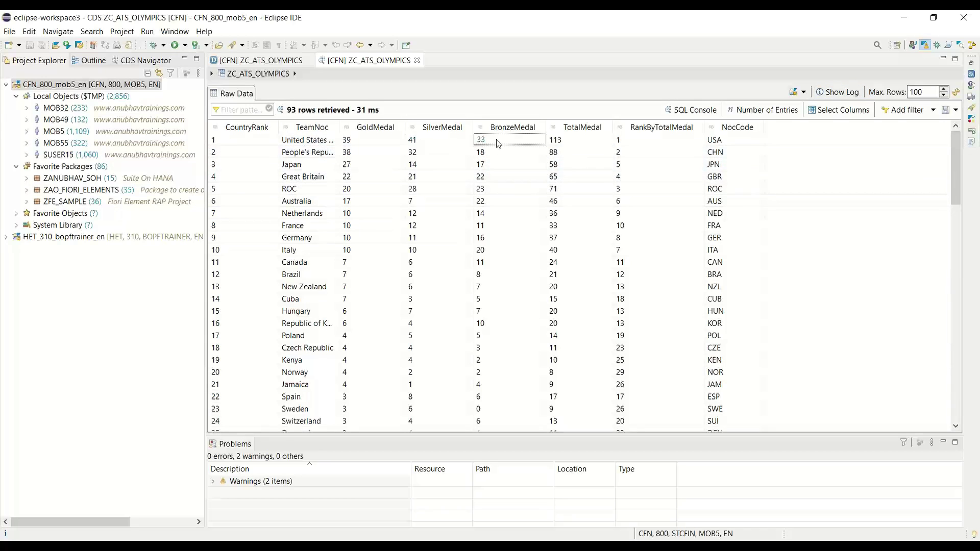
pyautogui.click(593, 145)
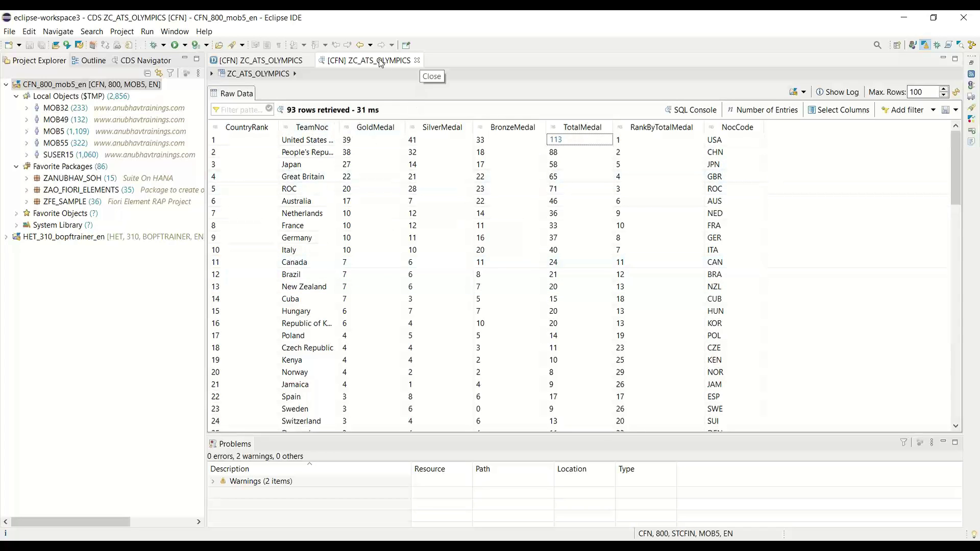
pyautogui.scroll(-20, 322, 301)
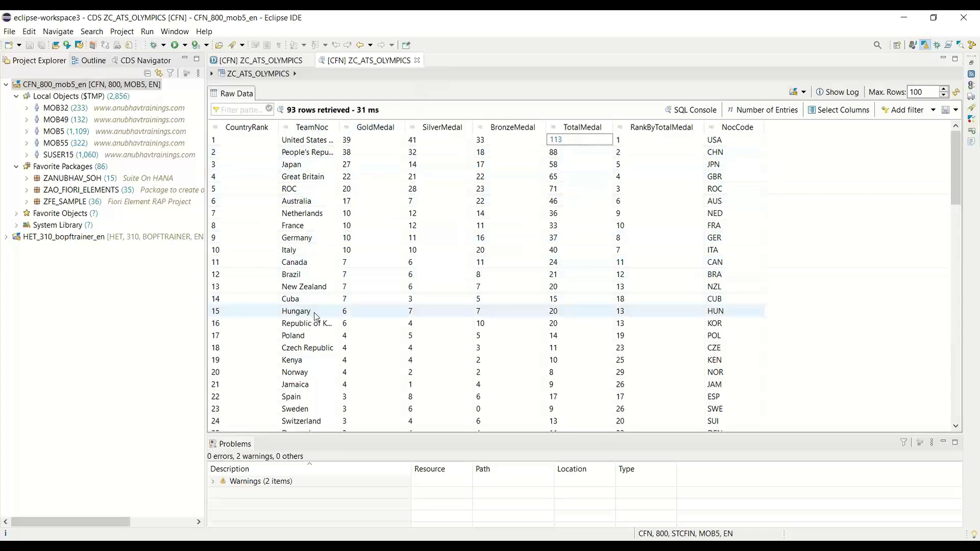
pyautogui.scroll(20, 326, 299)
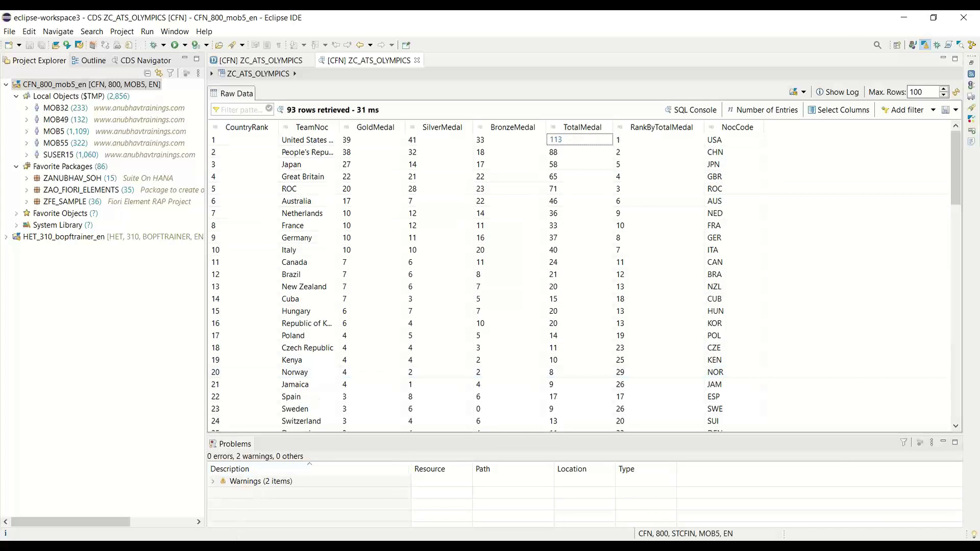
# - Switch to SAP Analytics Cloud in the browser and open the Modeler from the home page
pyautogui.hotkey('alt', 'Tab')
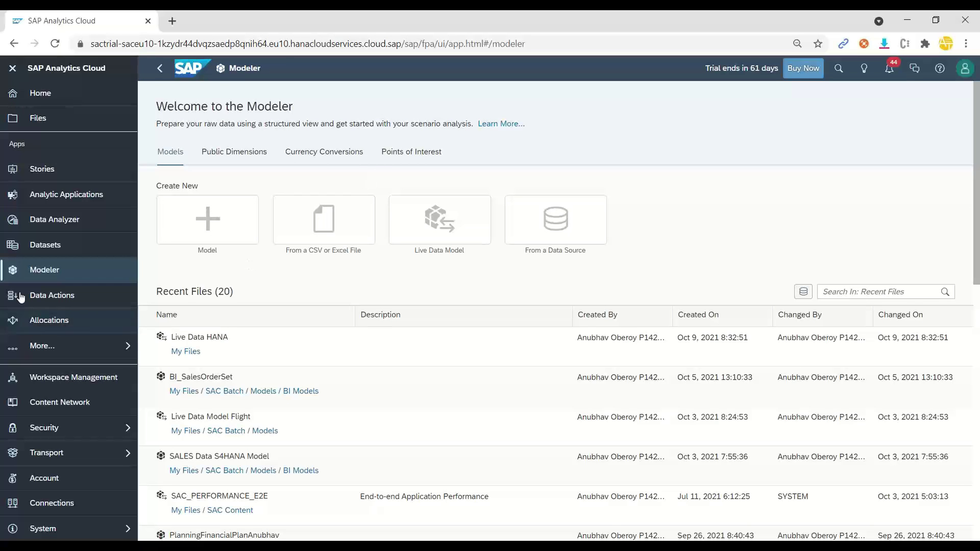
pyautogui.click(12, 66)
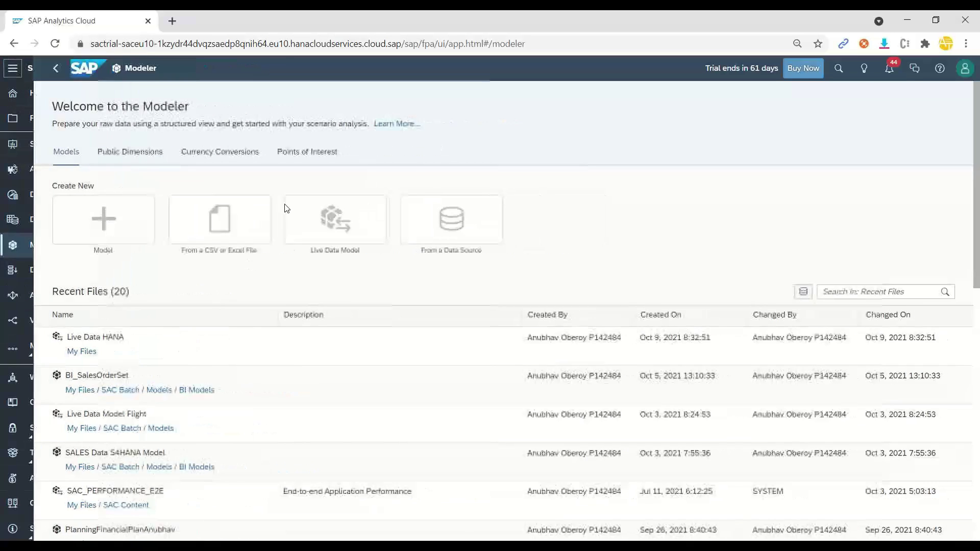
pyautogui.click(46, 68)
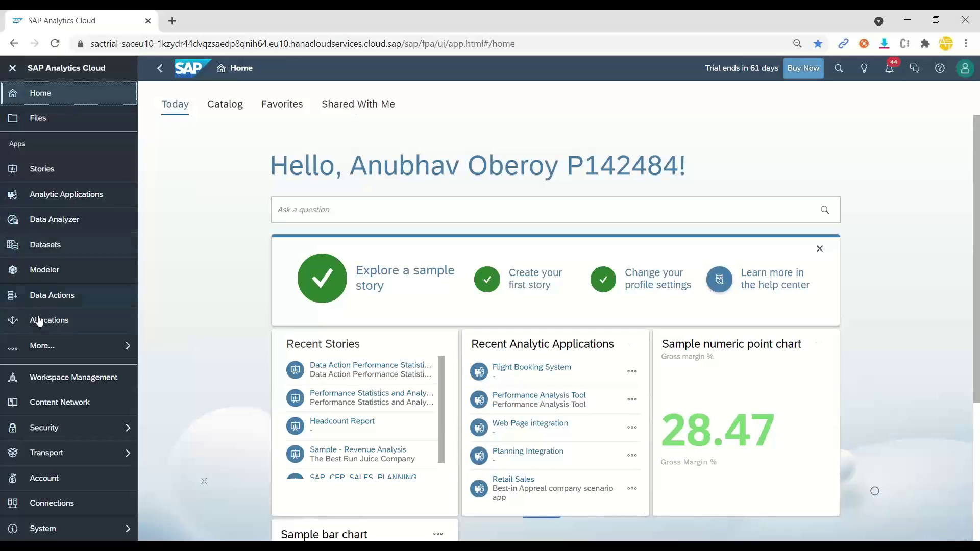
pyautogui.click(53, 272)
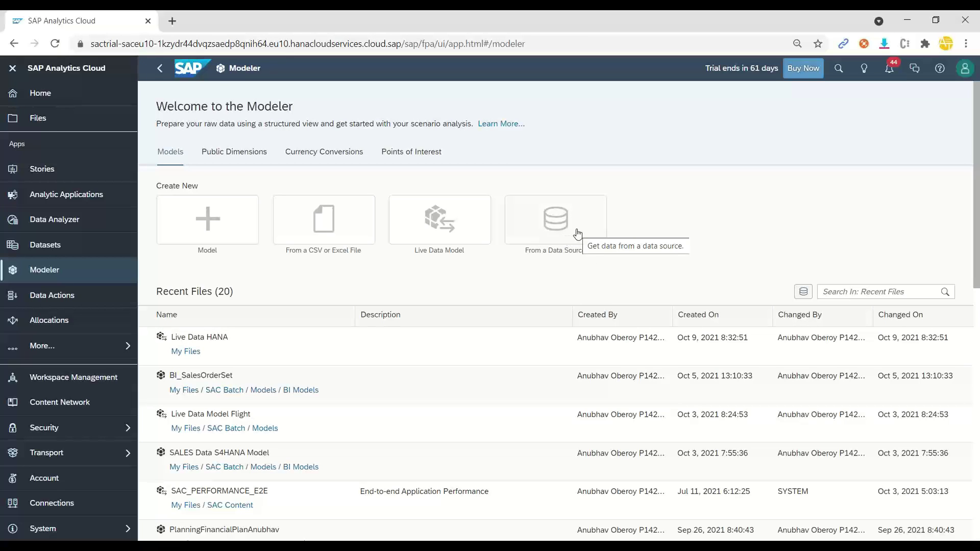
# - Open the list of connections and inspect the S4HANAAC acquired data connection
pyautogui.click(95, 509)
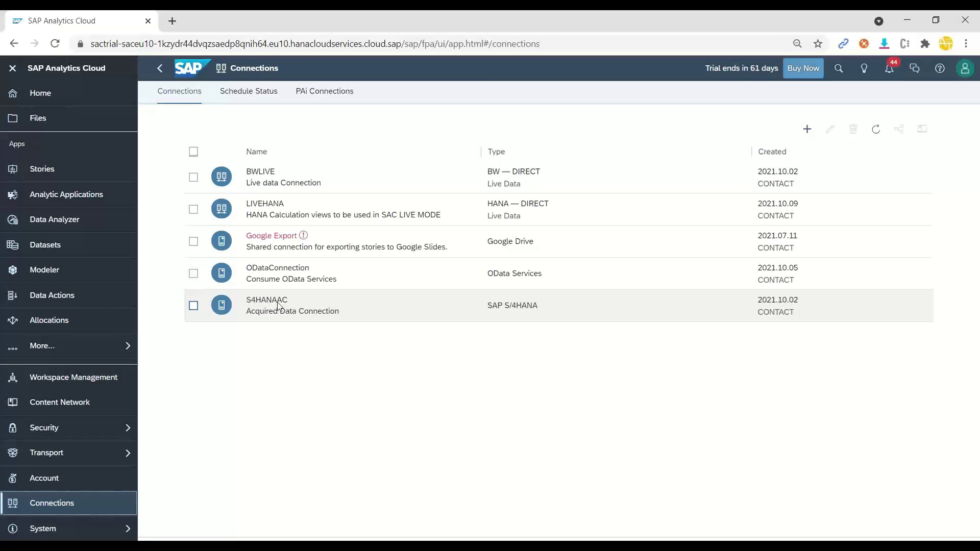
pyautogui.click(199, 312)
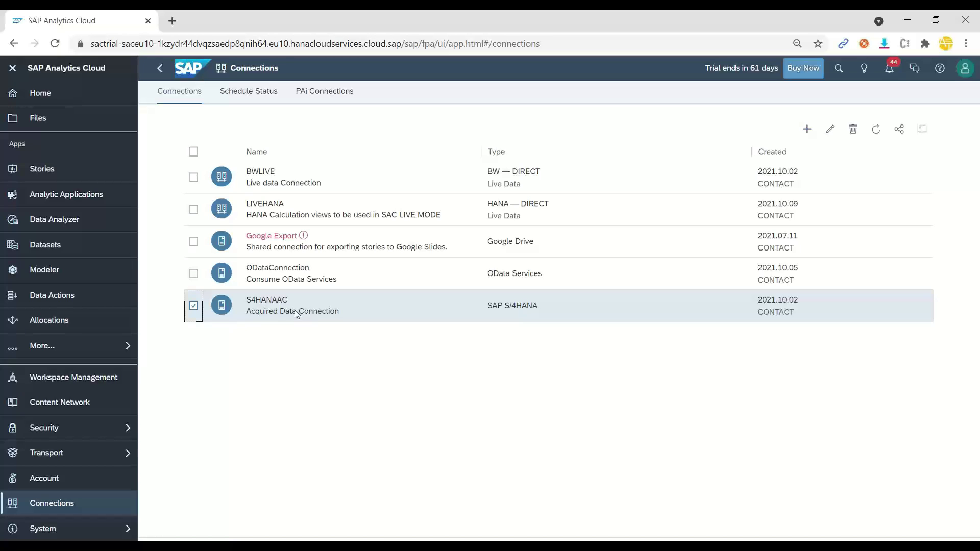
pyautogui.click(203, 312)
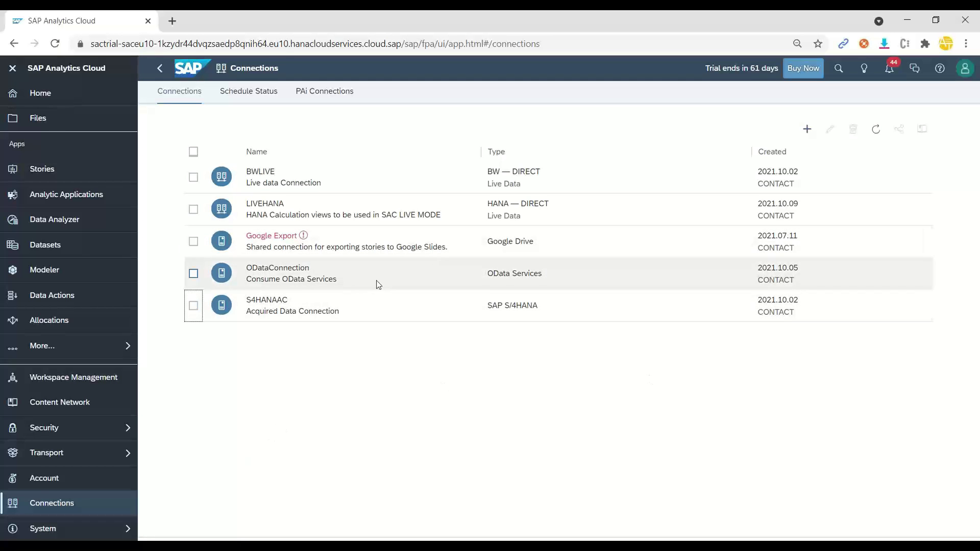
# - Start a new model from a data source in the Modeler, choosing SAP S/4HANA as the source
pyautogui.click(76, 275)
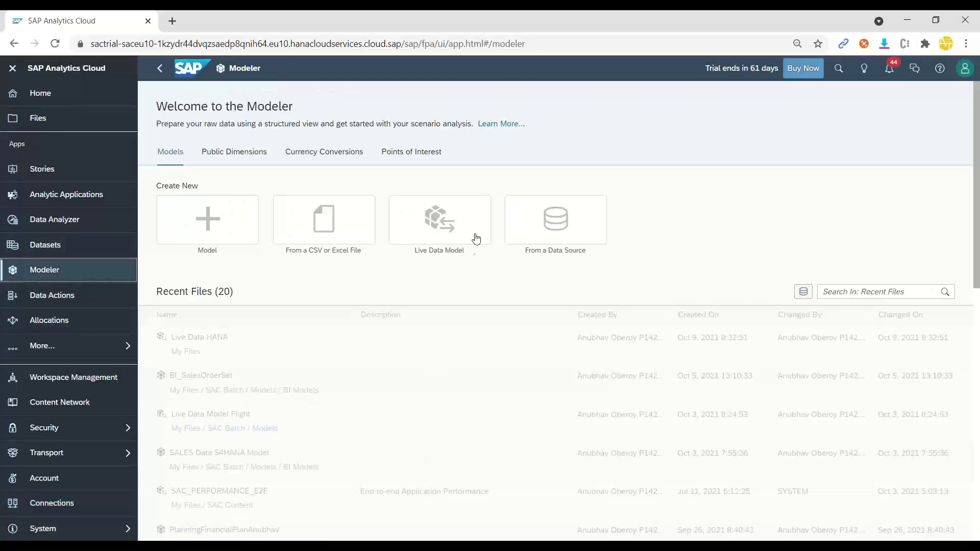
pyautogui.click(556, 226)
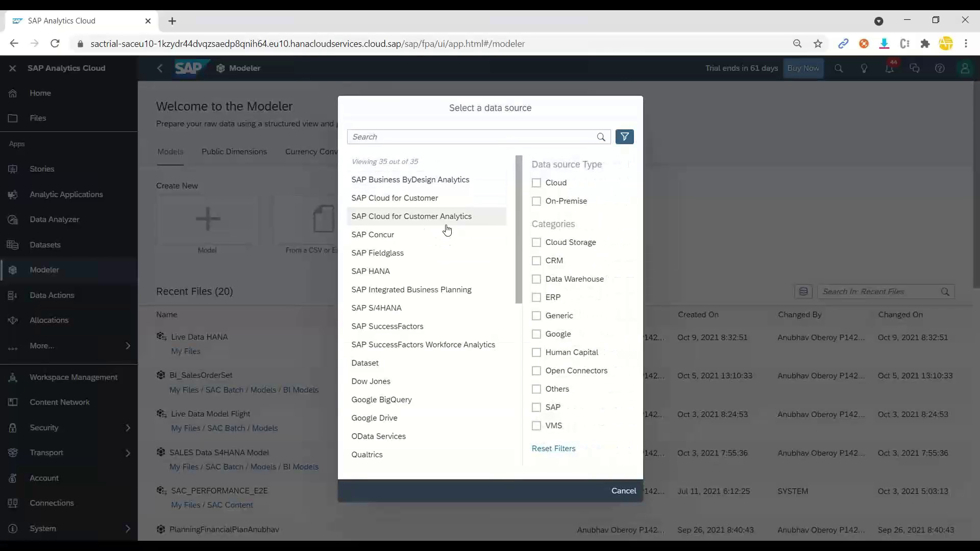
pyautogui.scroll(-6, 439, 250)
pyautogui.scroll(4, 437, 258)
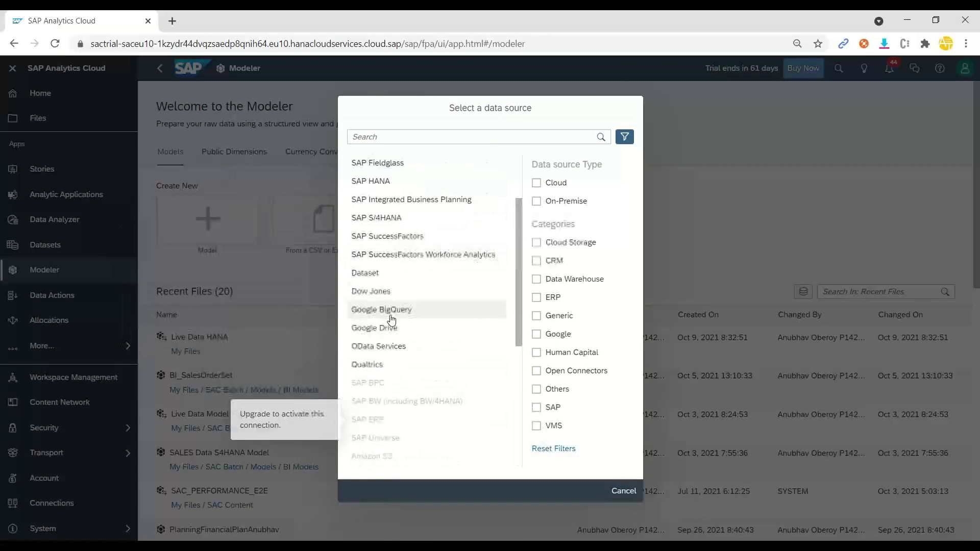
pyautogui.click(386, 220)
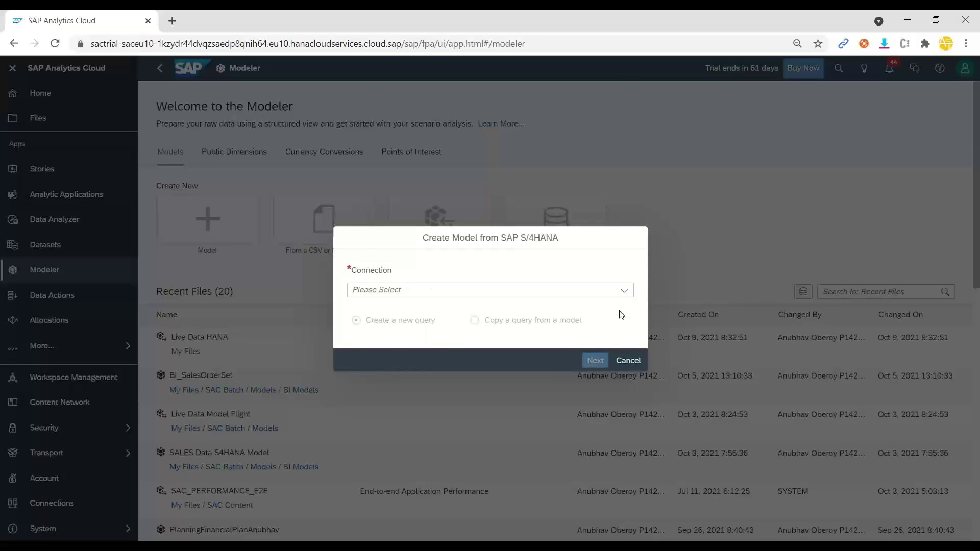
# - Use the S4HANAAC connection for the model and proceed with creating a new query
pyautogui.click(623, 296)
pyautogui.click(388, 343)
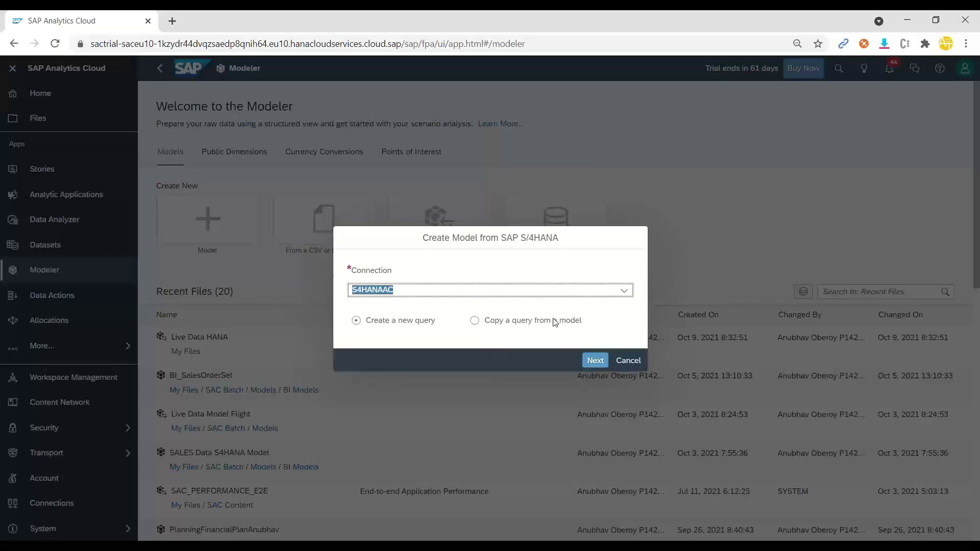
pyautogui.click(596, 361)
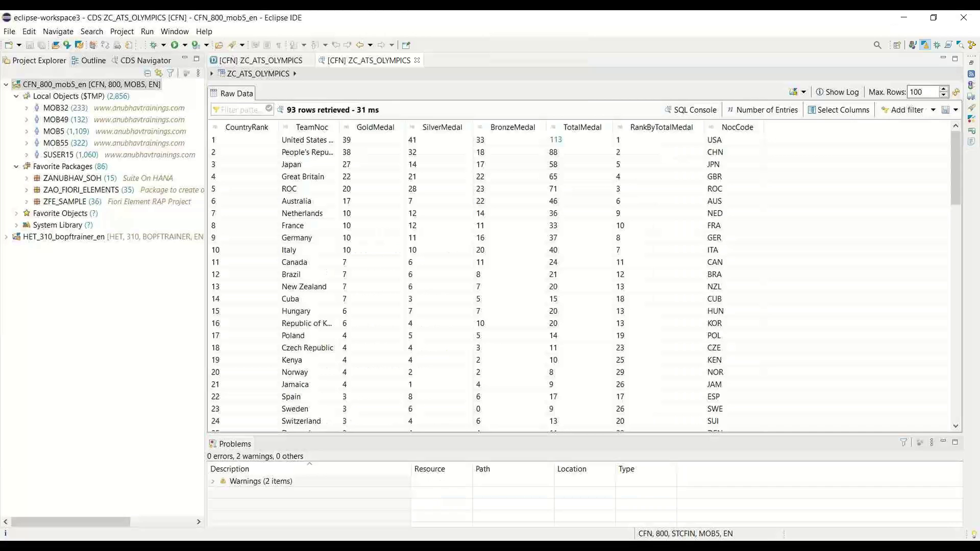
# - Copy the view name ZC_ATS_OLYMPICS from the define view line of the data definition in Eclipse
pyautogui.click(276, 61)
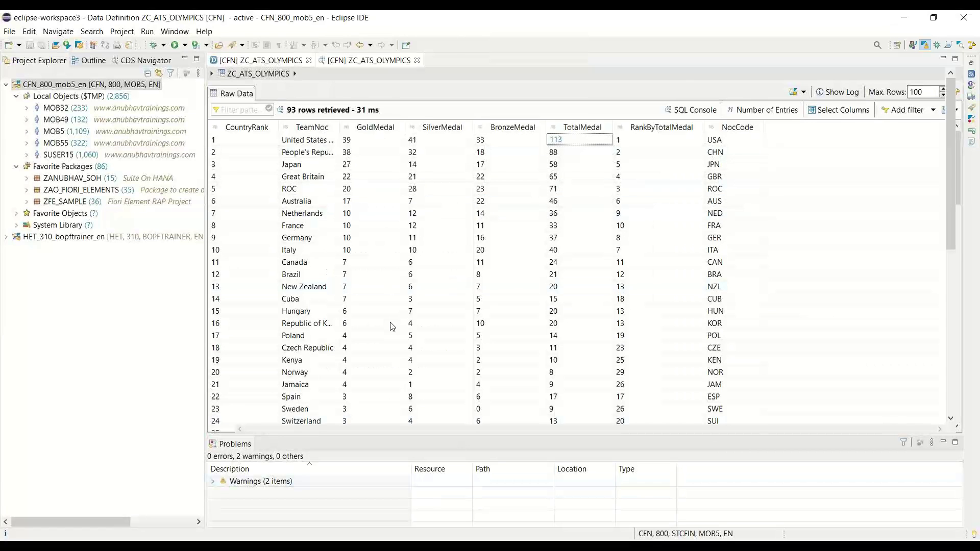
pyautogui.scroll(-5, 368, 276)
pyautogui.doubleClick(383, 205)
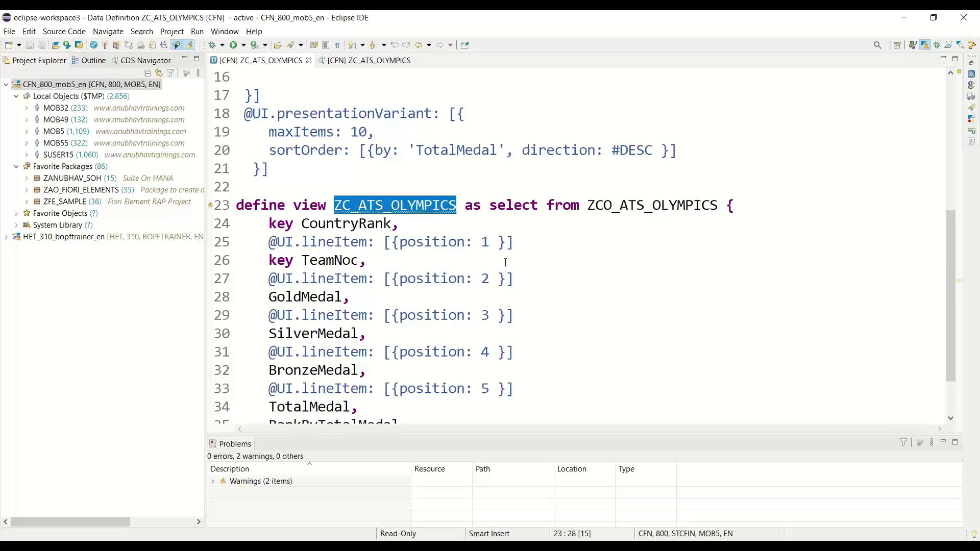
pyautogui.hotkey('ctrl', 'c')
# - Return to SAP Analytics Cloud and search the new query's OData services for ZC_ATS_OLYMPICS
pyautogui.hotkey('alt', 'Tab')
pyautogui.click(426, 186)
pyautogui.hotkey('ctrl', 'v')
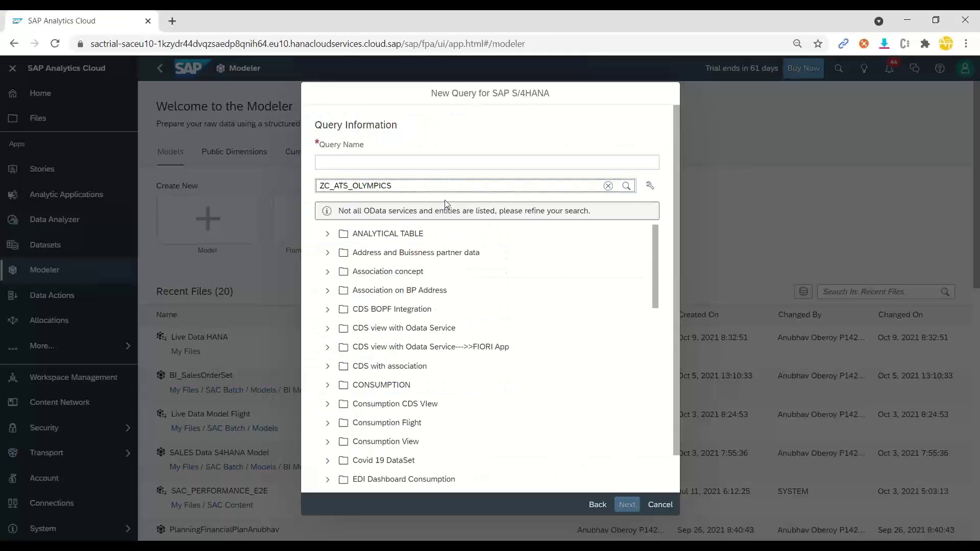
pyautogui.press('Return')
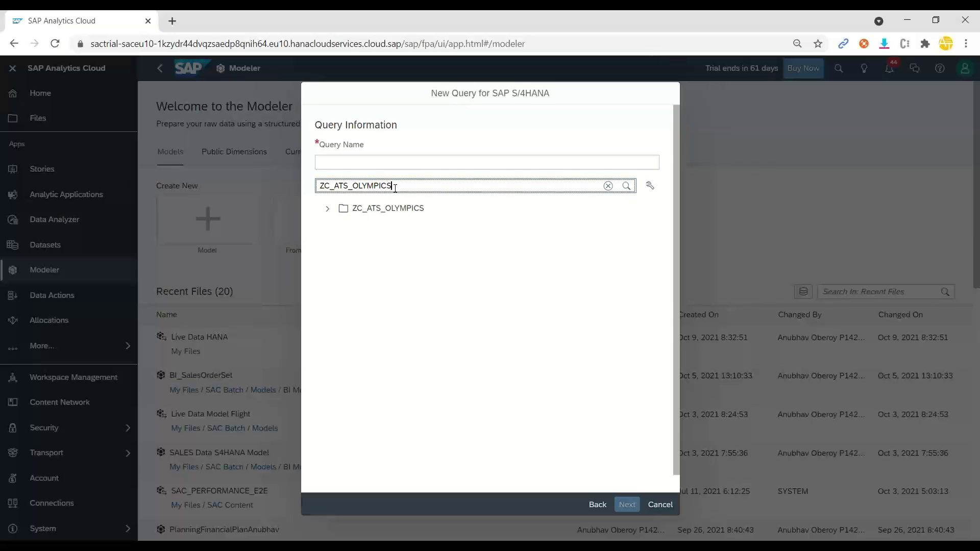
# - Select the ZC_ATS_OLYMPICS entity inside its service and continue to building the query
pyautogui.click(357, 208)
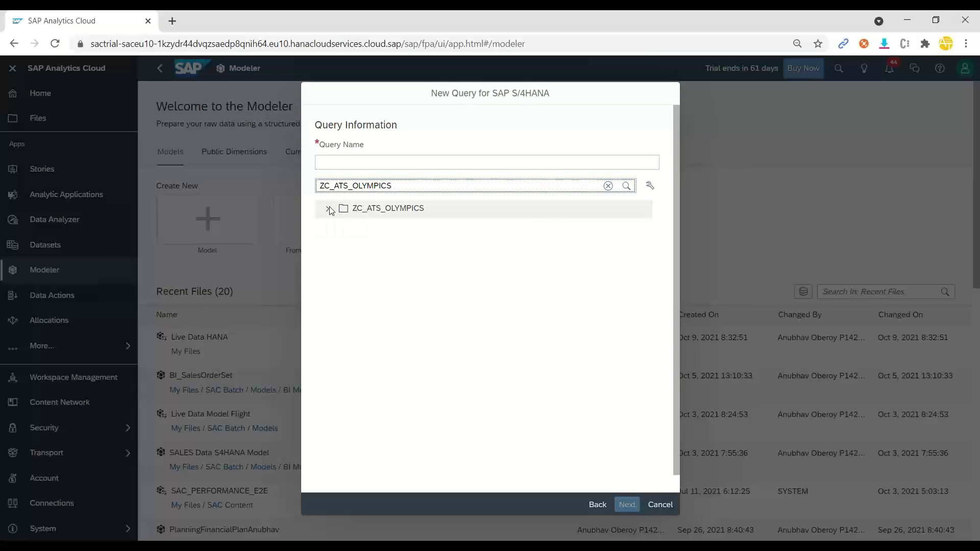
pyautogui.click(379, 247)
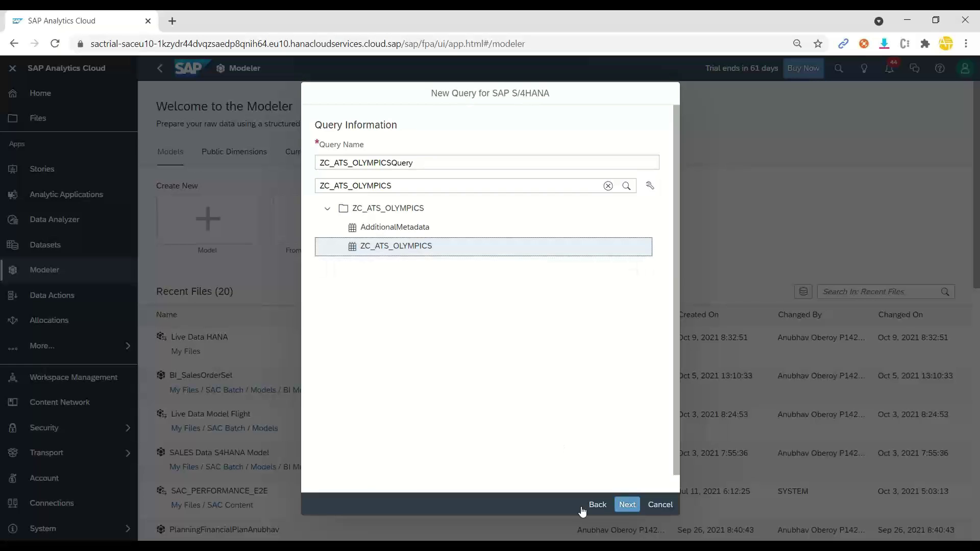
pyautogui.click(627, 505)
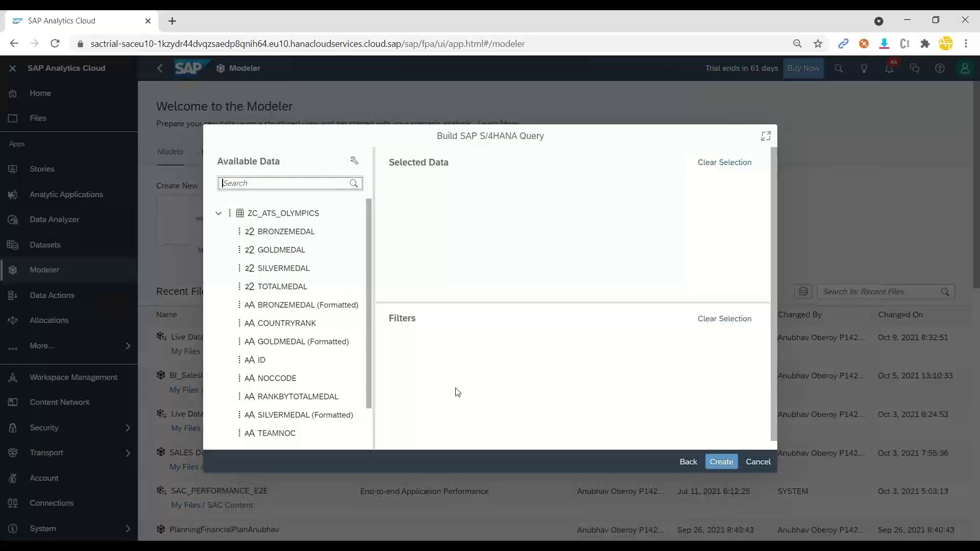
# - Add all fields of the ZC_ATS_OLYMPICS entity to the query's selected data and create the query
pyautogui.moveTo(282, 213); pyautogui.dragTo(442, 234)
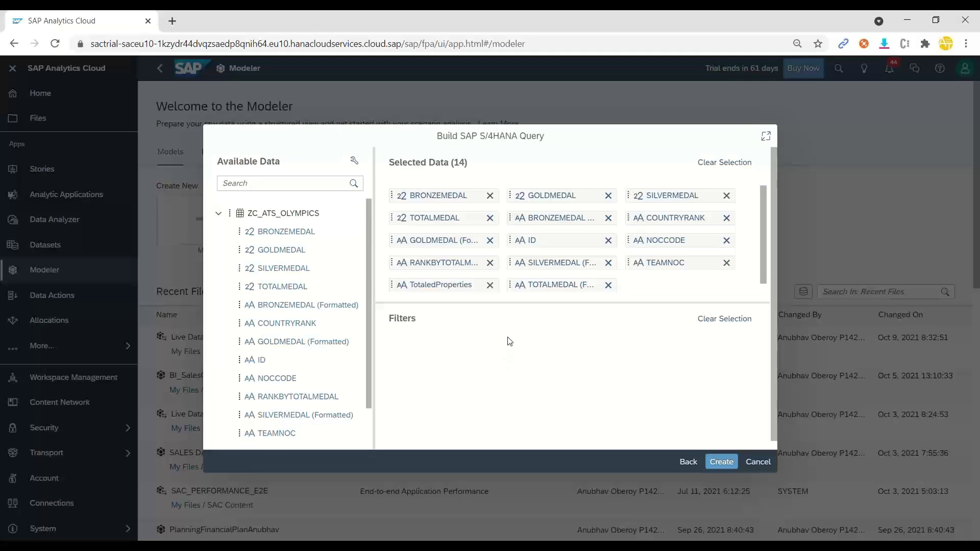
pyautogui.click(730, 466)
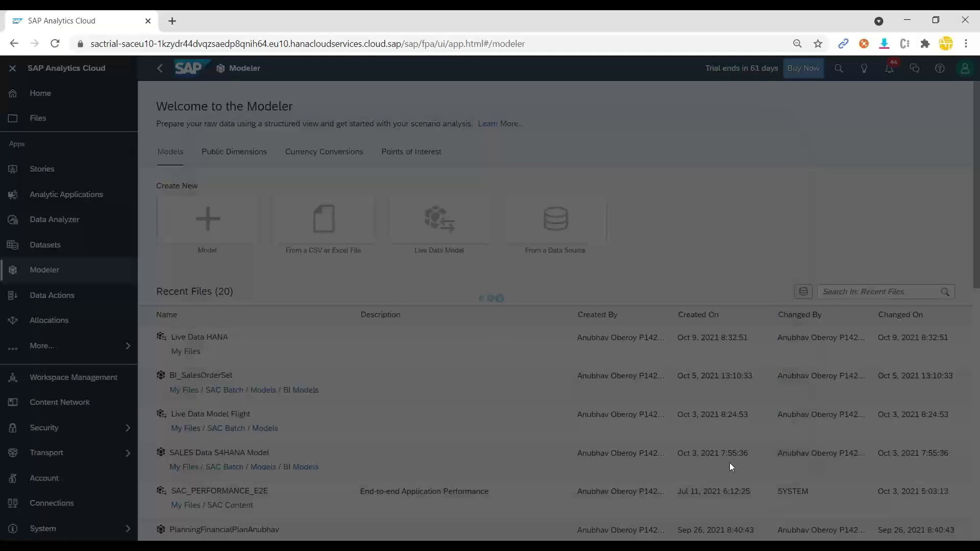
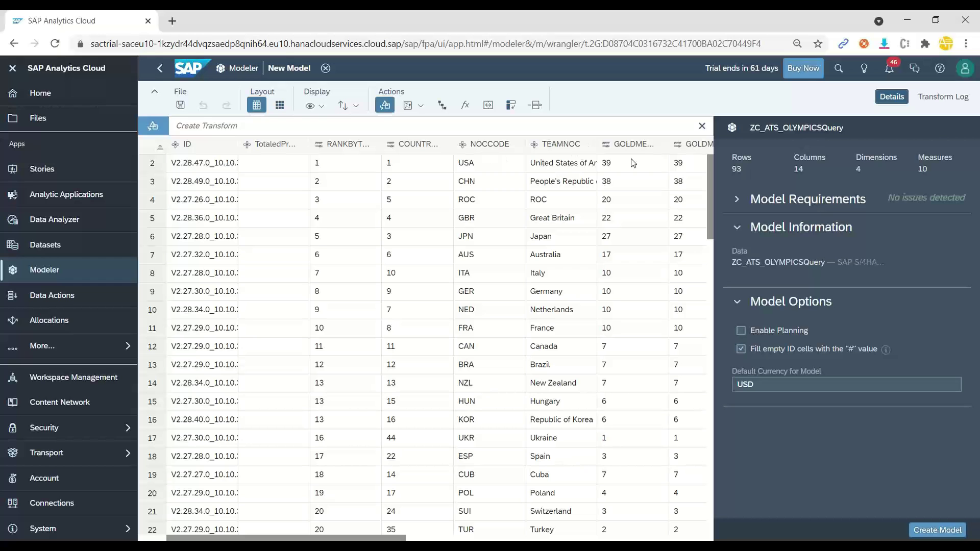
# - Geo-enrich the model by area name, creating a location dimension named Area with the TEAMNOC column as country/region
pyautogui.moveTo(389, 540); pyautogui.dragTo(480, 492)
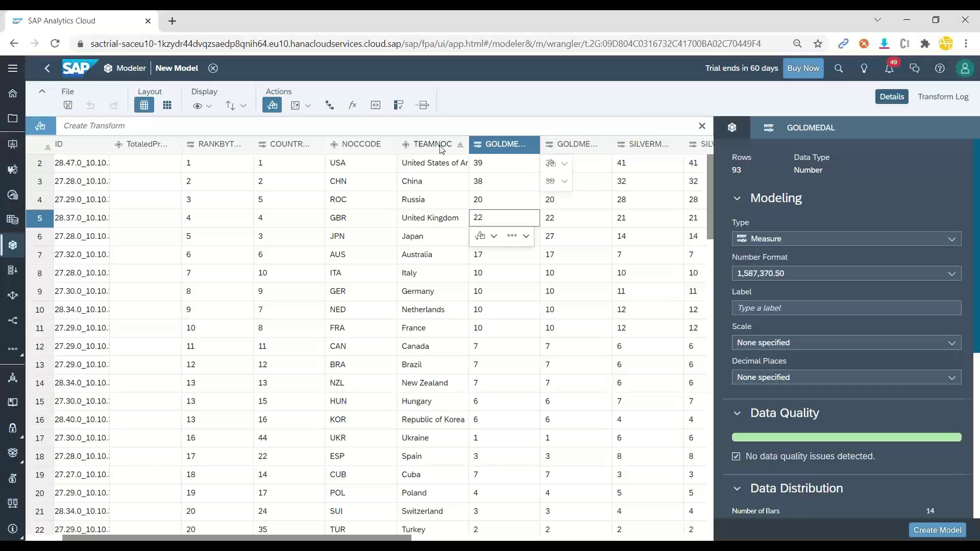
pyautogui.click(417, 147)
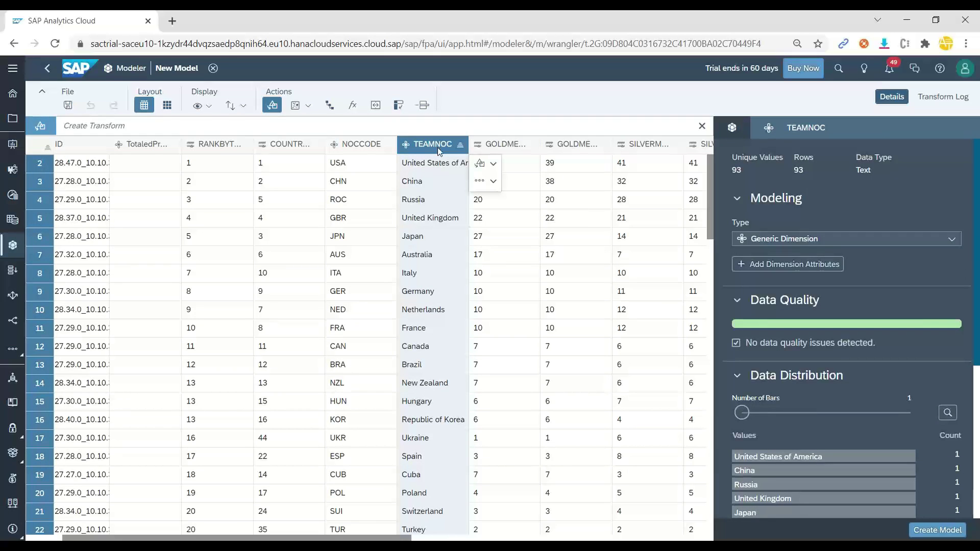
pyautogui.click(307, 107)
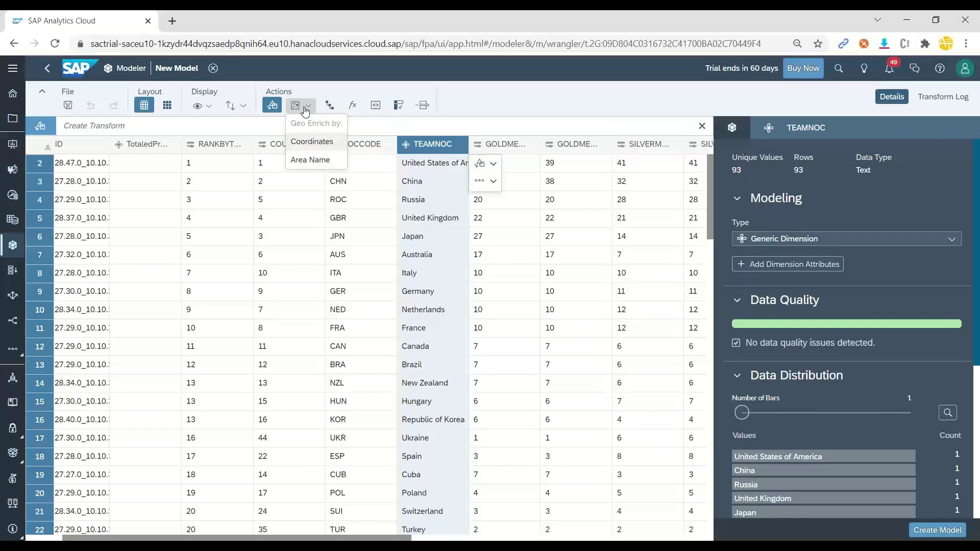
pyautogui.click(317, 162)
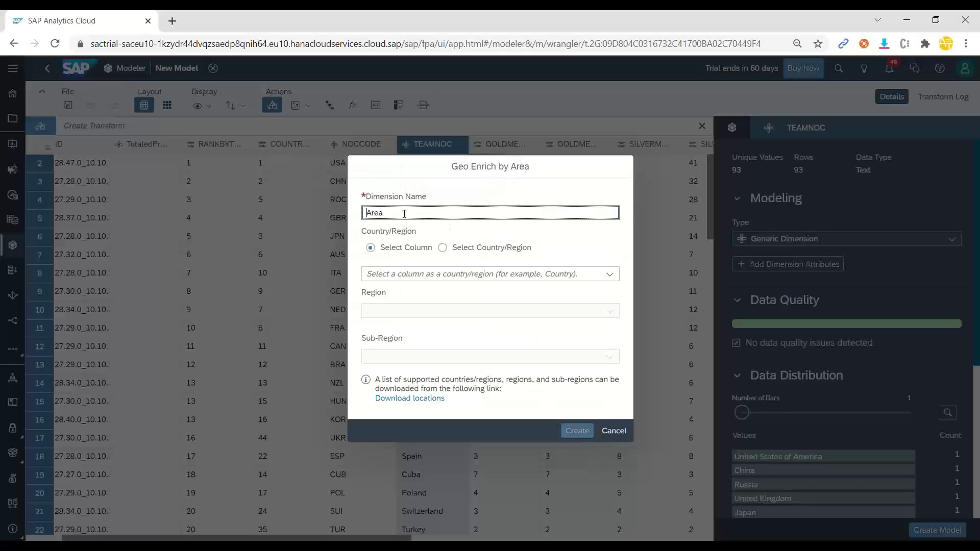
pyautogui.click(611, 275)
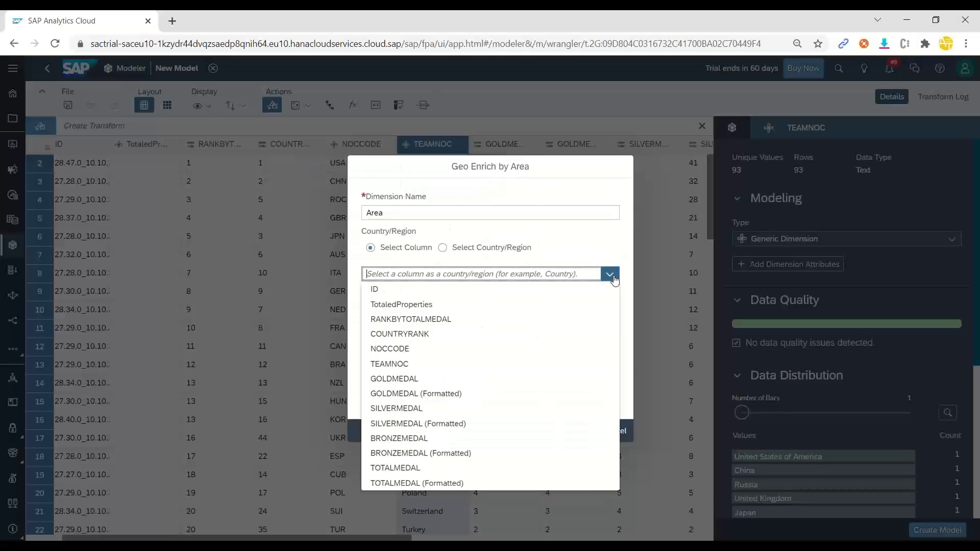
pyautogui.click(534, 263)
pyautogui.click(443, 248)
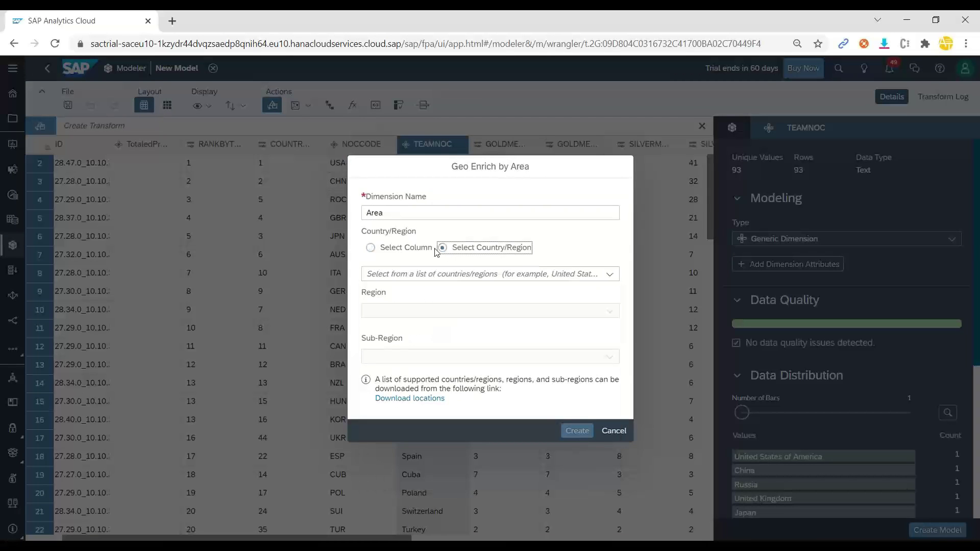
pyautogui.click(371, 249)
pyautogui.click(609, 274)
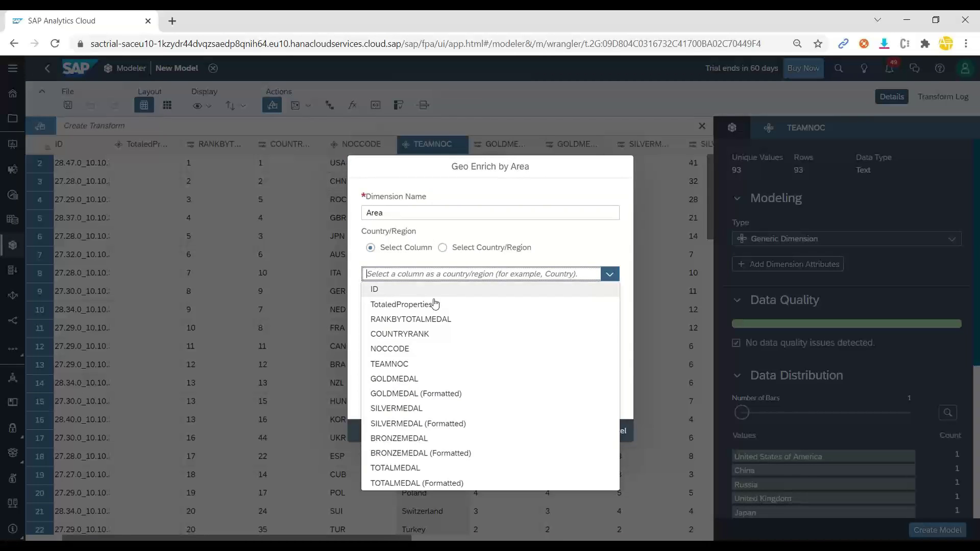
pyautogui.click(424, 366)
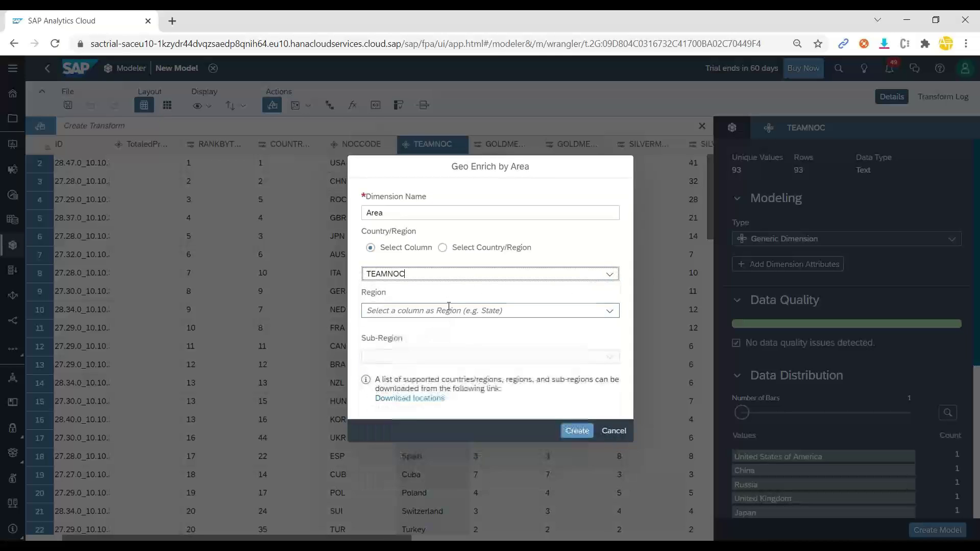
pyautogui.click(577, 431)
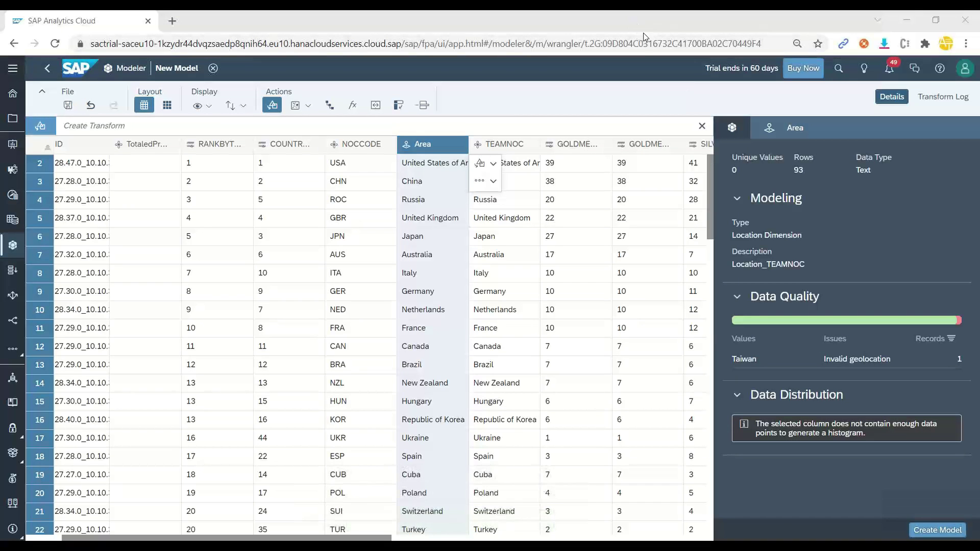
# - Delete the row with the invalid geolocation Taiwan from the Area column and check the column's data quality
pyautogui.moveTo(416, 134)
pyautogui.mouseDown()
pyautogui.moveTo(440, 149)
pyautogui.moveTo(426, 129)
pyautogui.moveTo(403, 141)
pyautogui.moveTo(403, 153)
pyautogui.moveTo(415, 151)
pyautogui.mouseUp()
pyautogui.press('Escape')
pyautogui.scroll(-7, 430, 243)
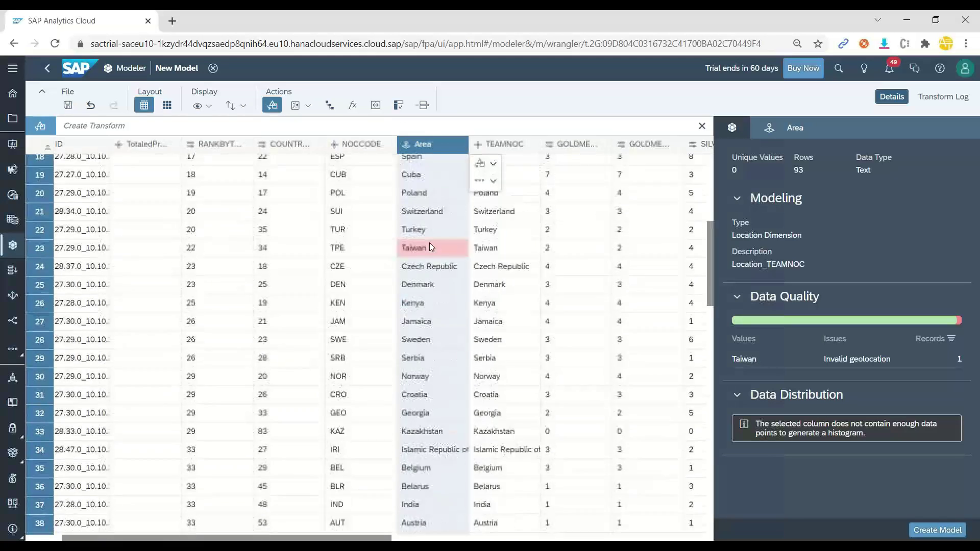
pyautogui.scroll(-15, 437, 273)
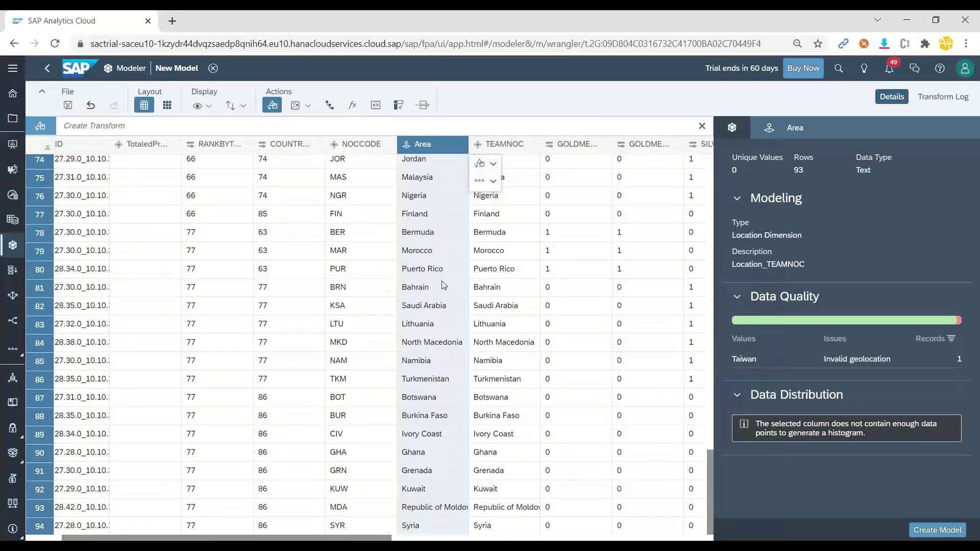
pyautogui.scroll(8, 443, 296)
pyautogui.scroll(13, 443, 296)
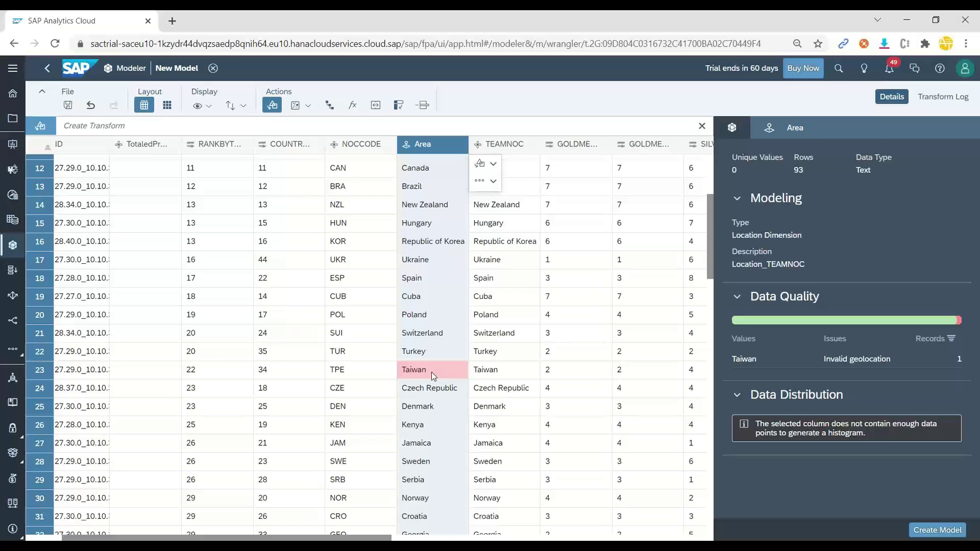
pyautogui.click(433, 372)
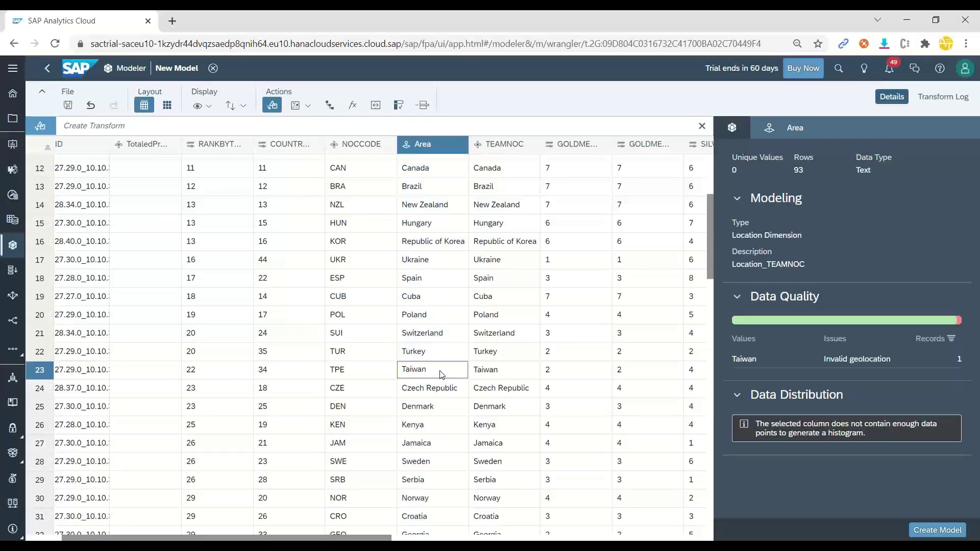
pyautogui.click(446, 389)
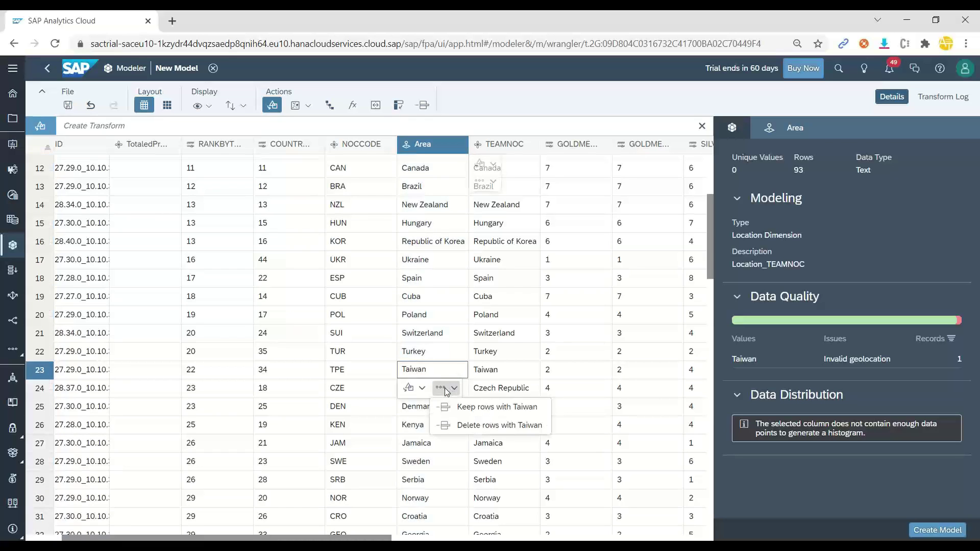
pyautogui.click(415, 388)
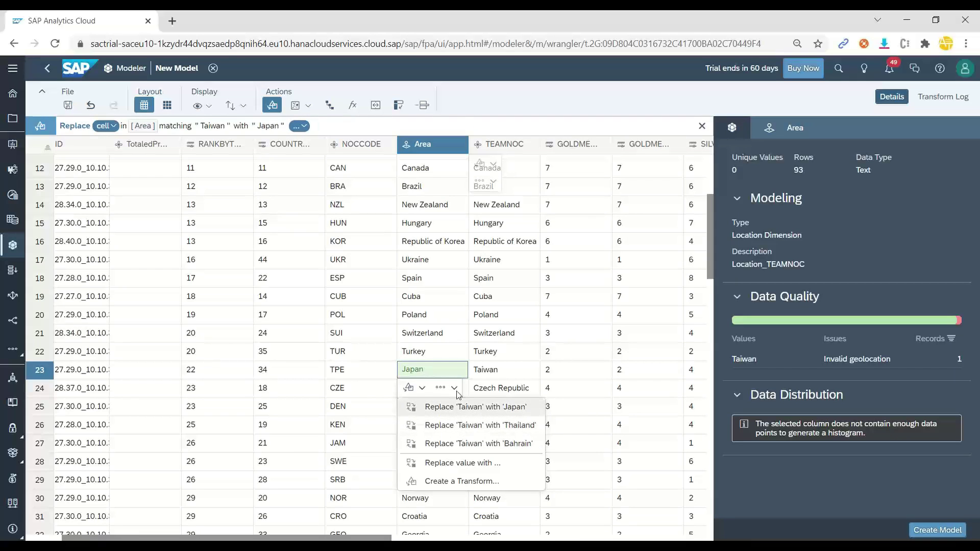
pyautogui.click(445, 374)
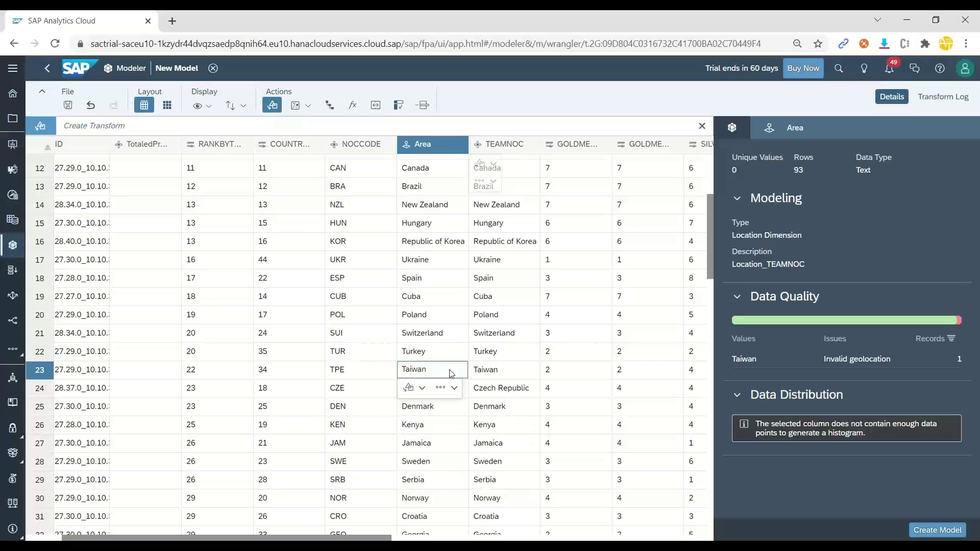
pyautogui.click(766, 360)
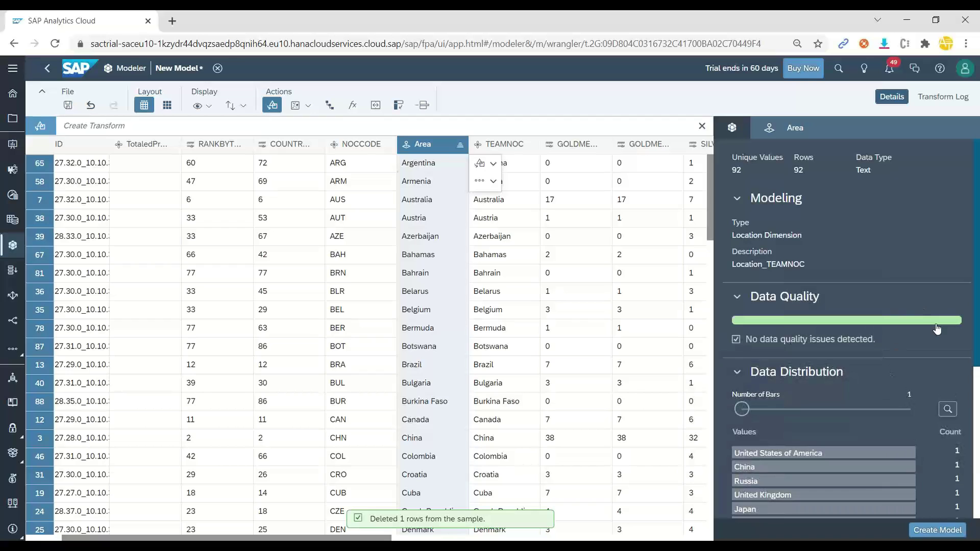
pyautogui.moveTo(938, 328)
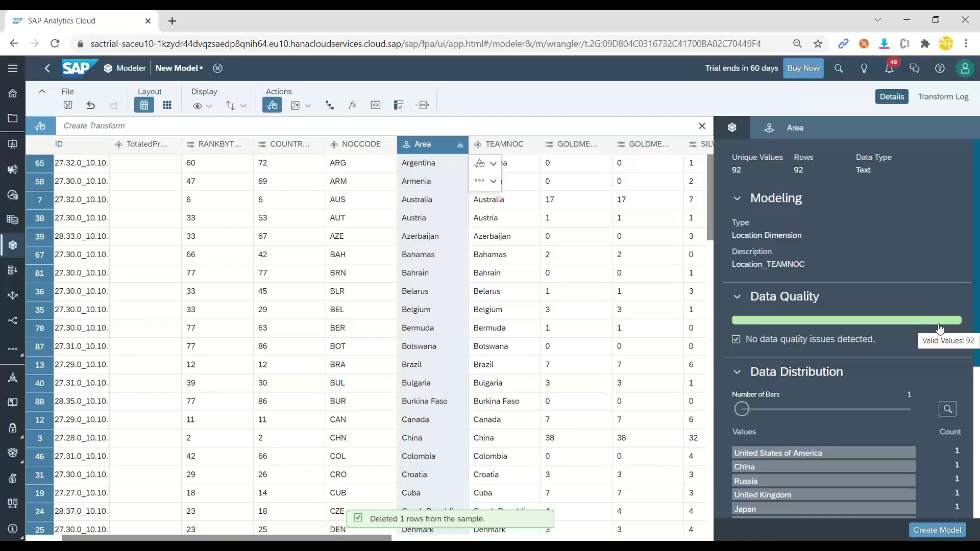
# - Create the model from the prepared data and save it as ZC_ATS_OLYMPICSQuery
pyautogui.click(926, 533)
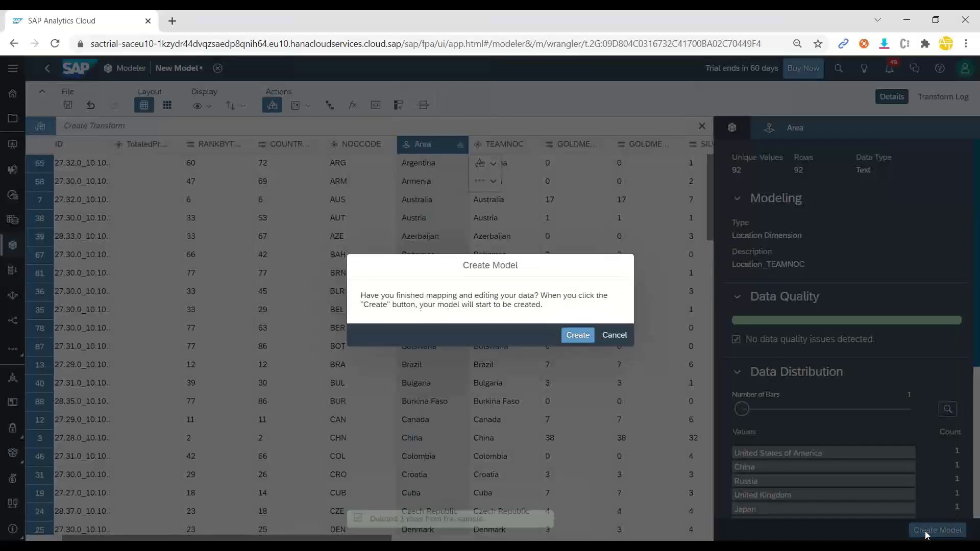
pyautogui.click(578, 336)
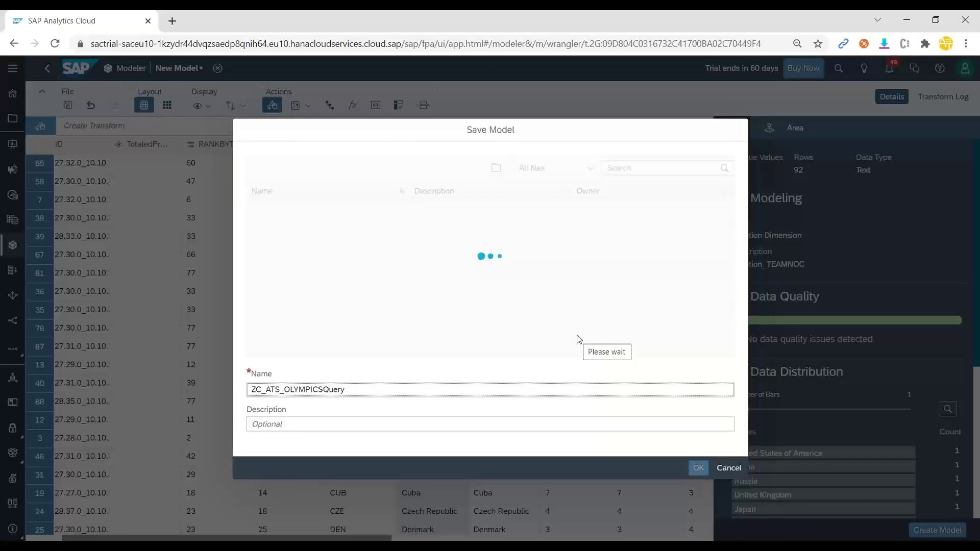
pyautogui.click(698, 468)
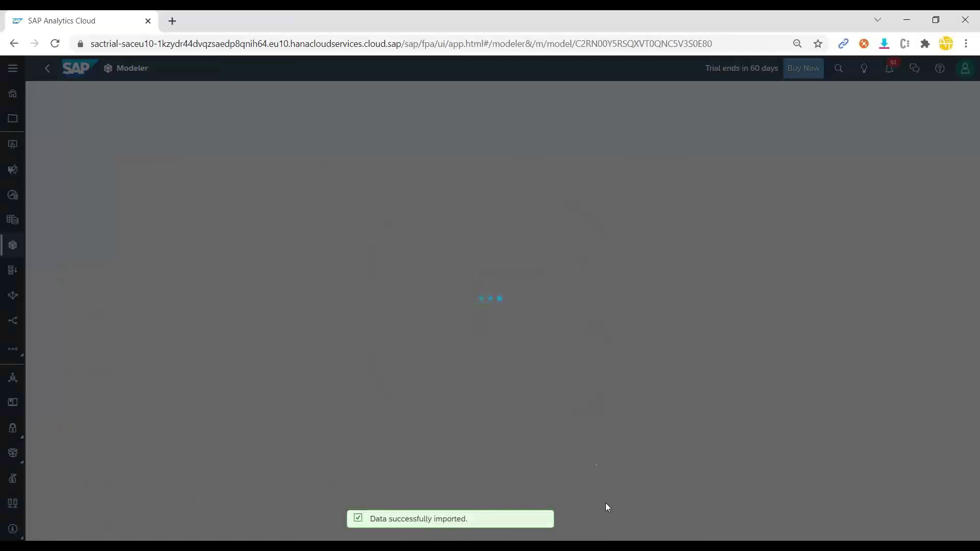
pyautogui.hotkey('alt', 'Tab')
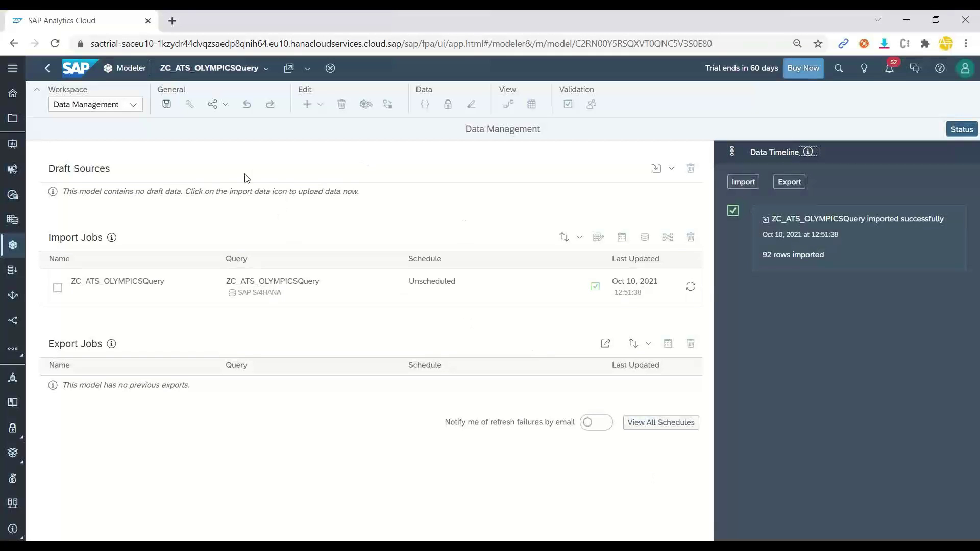
# - Go to Stories and create a new story with a canvas page
pyautogui.click(13, 68)
pyautogui.click(49, 173)
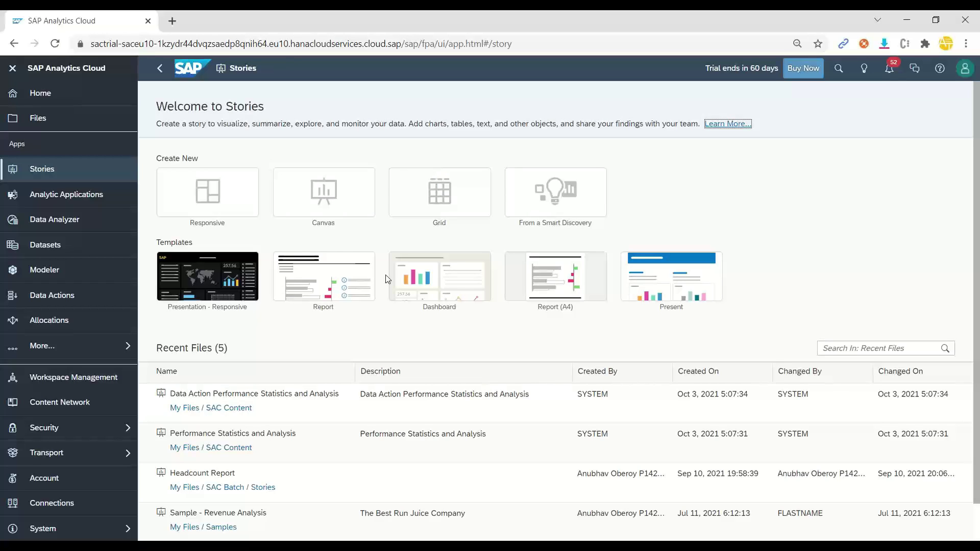
pyautogui.click(311, 198)
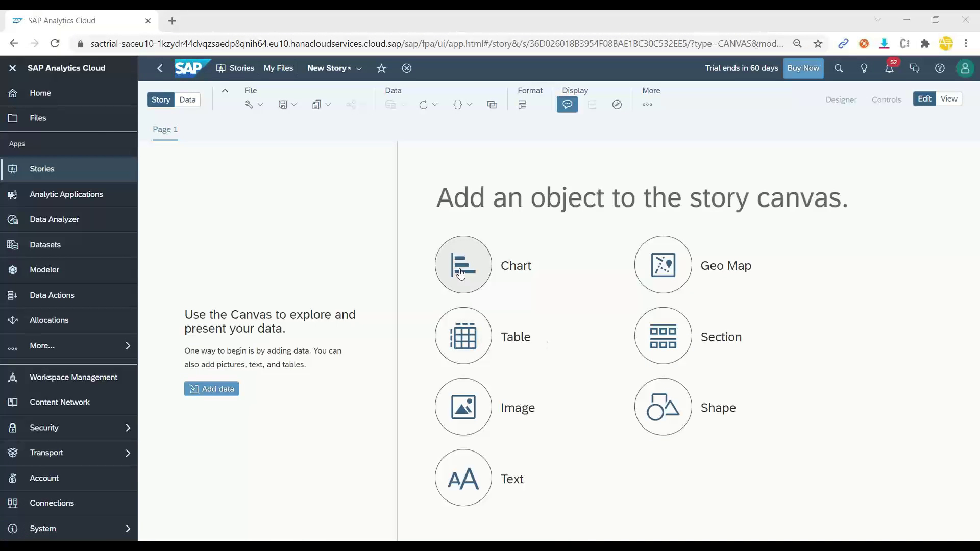
# - Review the geo map requirement on the Demo Scenario slide in PowerPoint and return to the story in SAP Analytics Cloud
pyautogui.hotkey('alt', 'Tab')
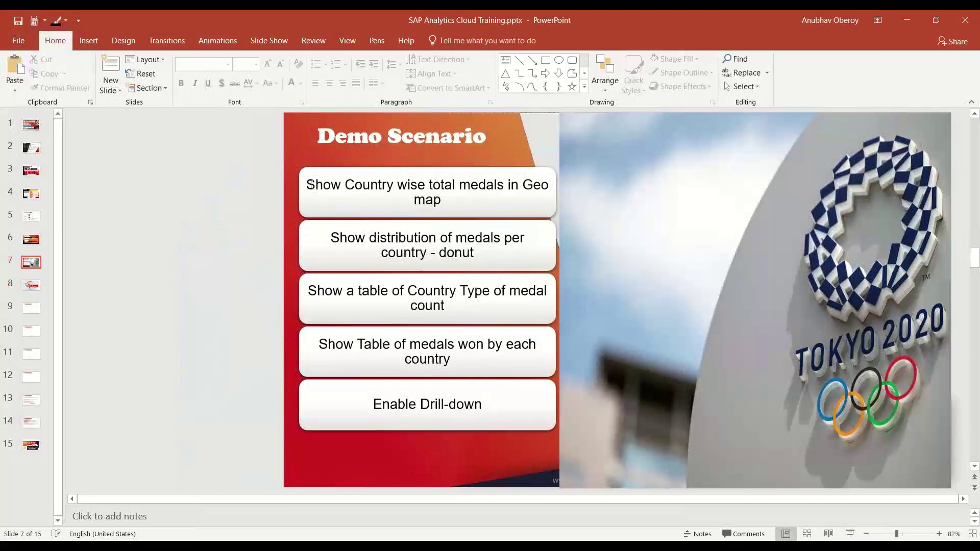
pyautogui.moveTo(310, 186); pyautogui.dragTo(445, 202)
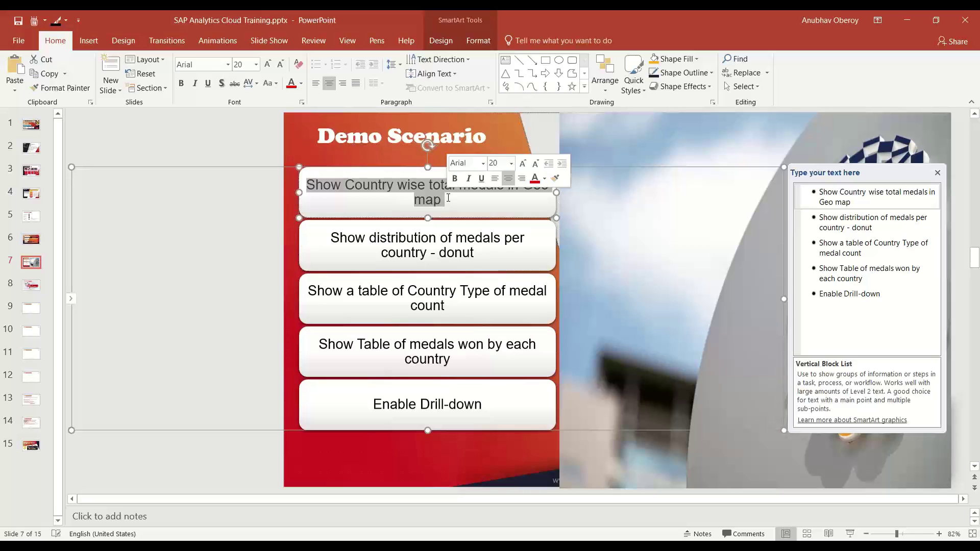
pyautogui.press('Right')
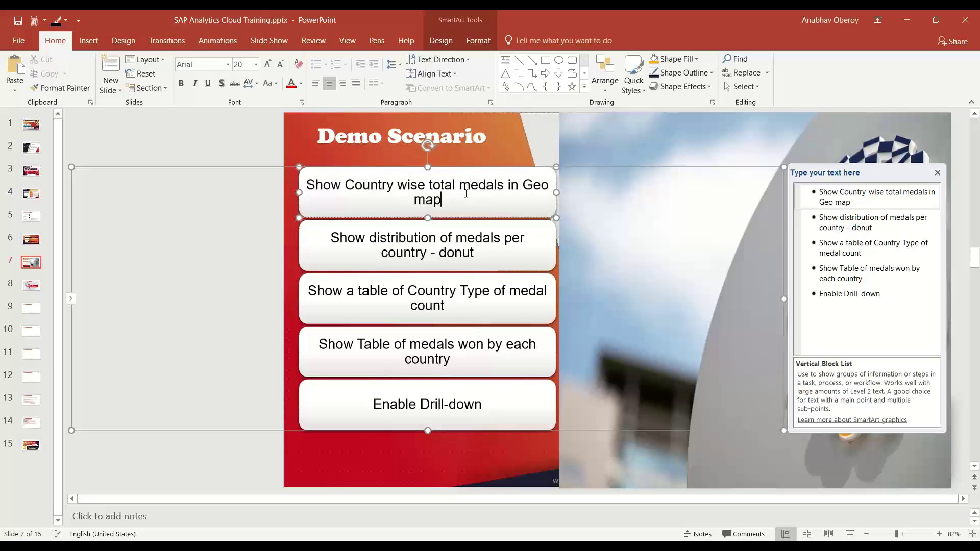
pyautogui.hotkey('alt', 'Tab')
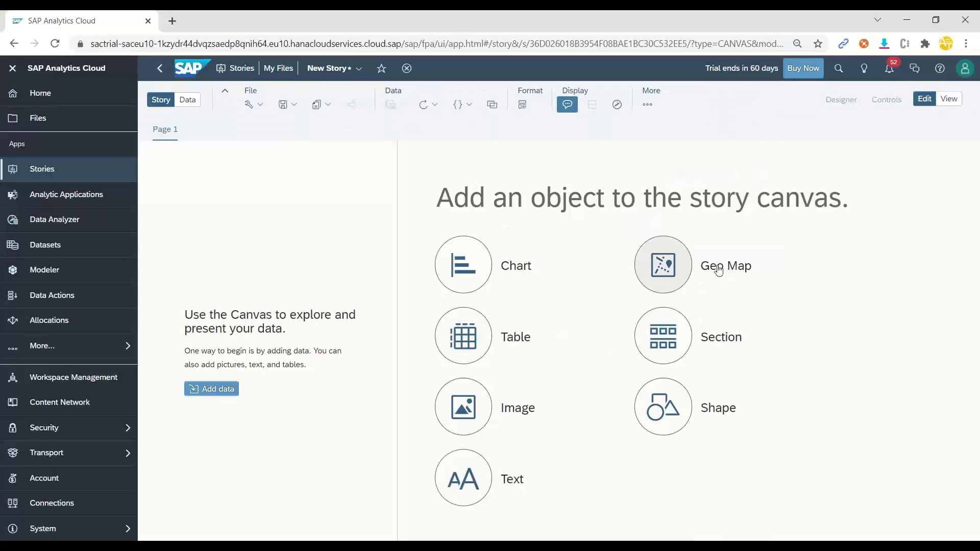
# - Add a geo map to the story canvas and give it a content layer named Country Wise Model
pyautogui.click(664, 266)
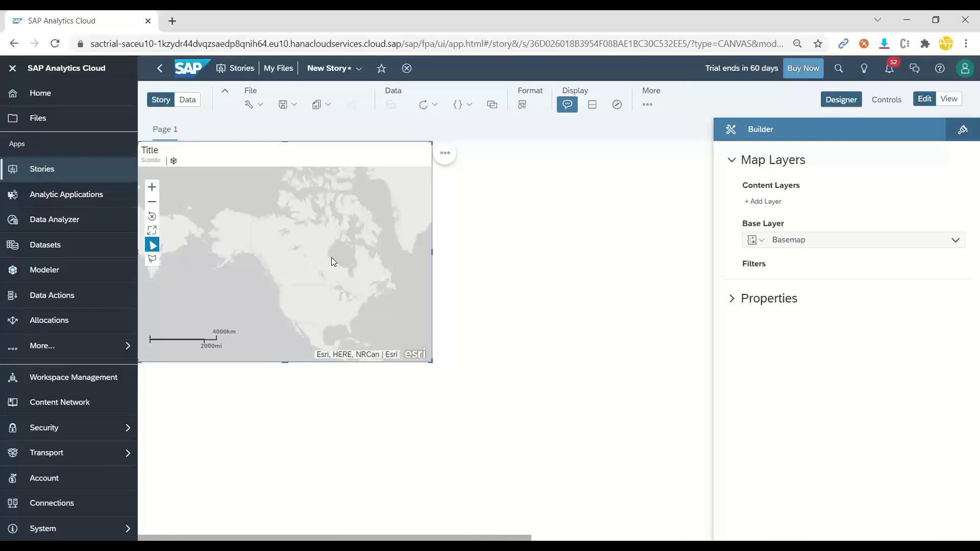
pyautogui.click(769, 205)
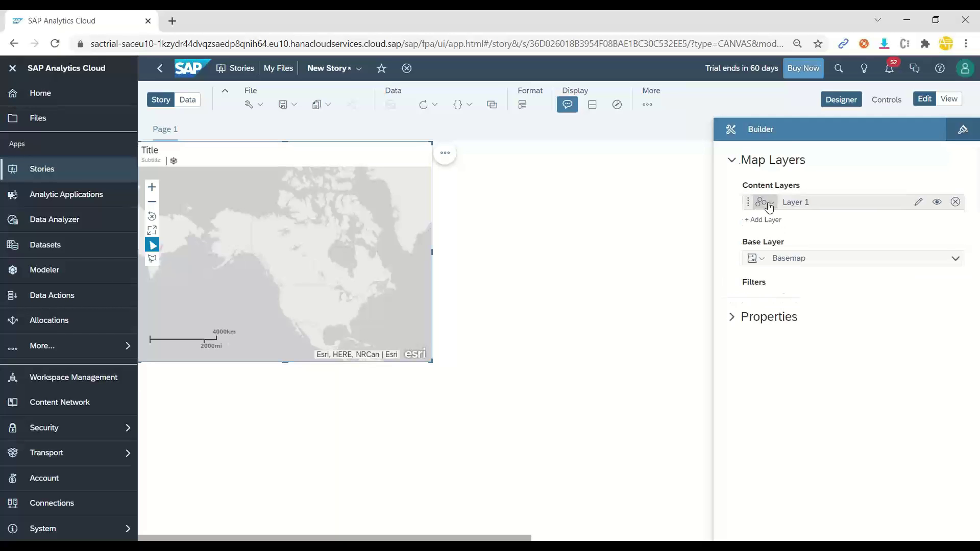
pyautogui.write('Country Wise Model')
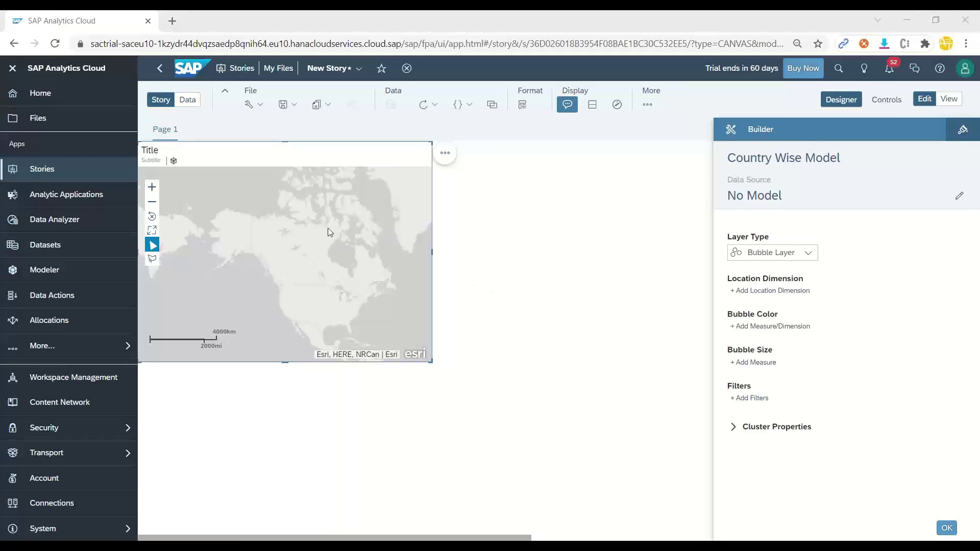
# - Set ZC_ATS_OLYMPICSQuery as the data source of the map's Country Wise Model layer
pyautogui.click(755, 196)
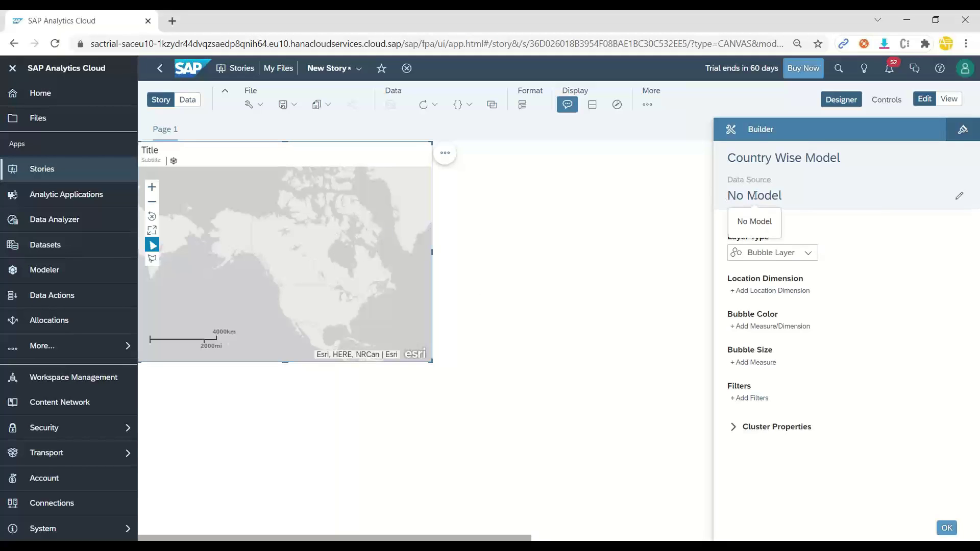
pyautogui.click(959, 195)
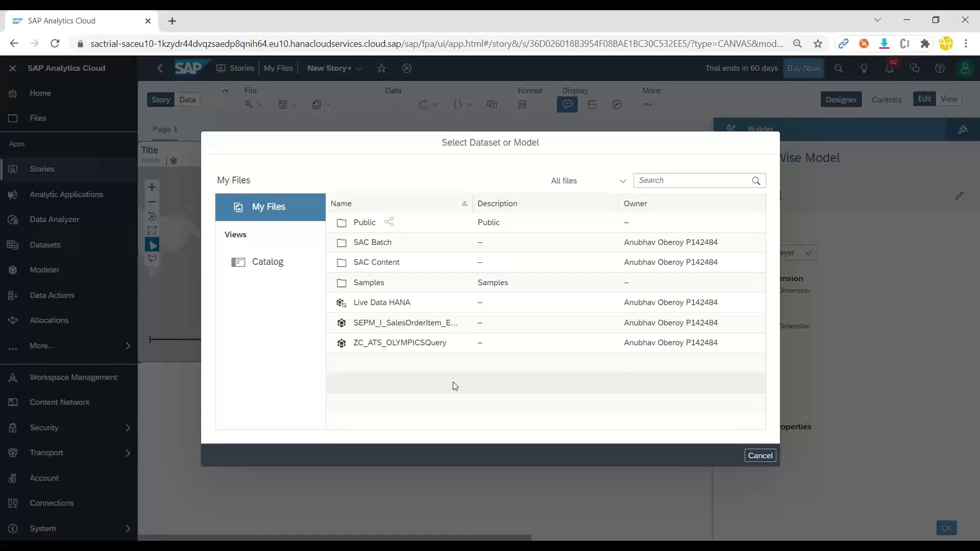
pyautogui.click(388, 343)
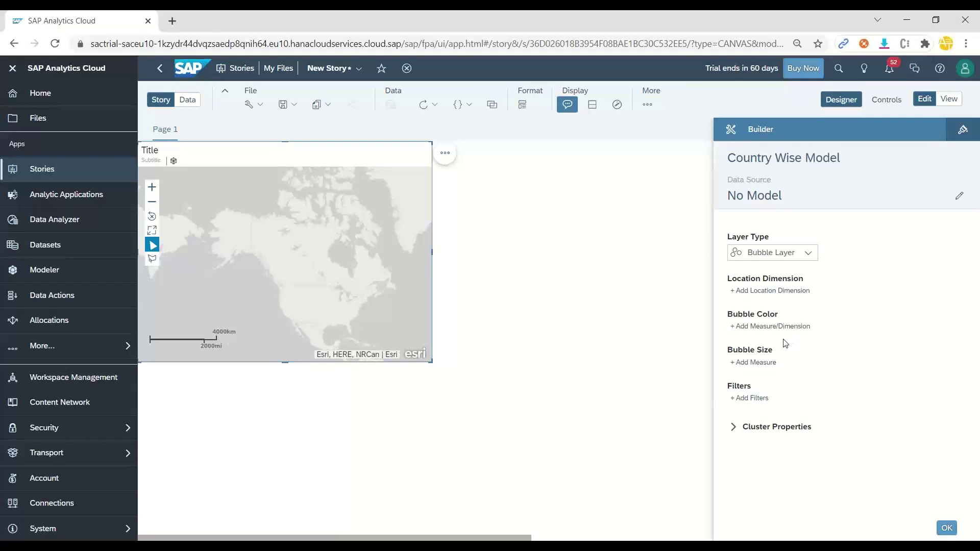
# - Configure the map layer as Choropleth / Drill Layer with Area (Country) as location dimension and TOTALMEDAL as choropleth color
pyautogui.click(795, 291)
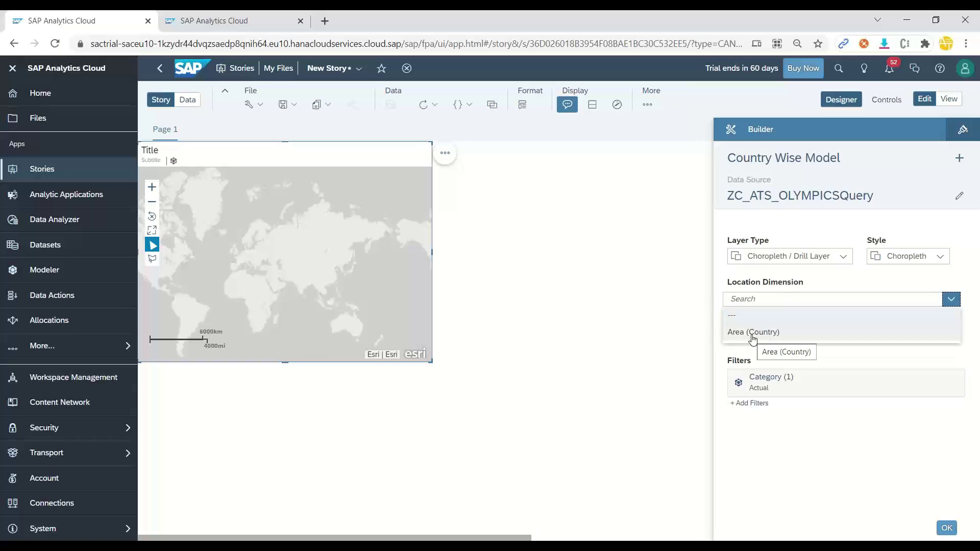
pyautogui.click(753, 335)
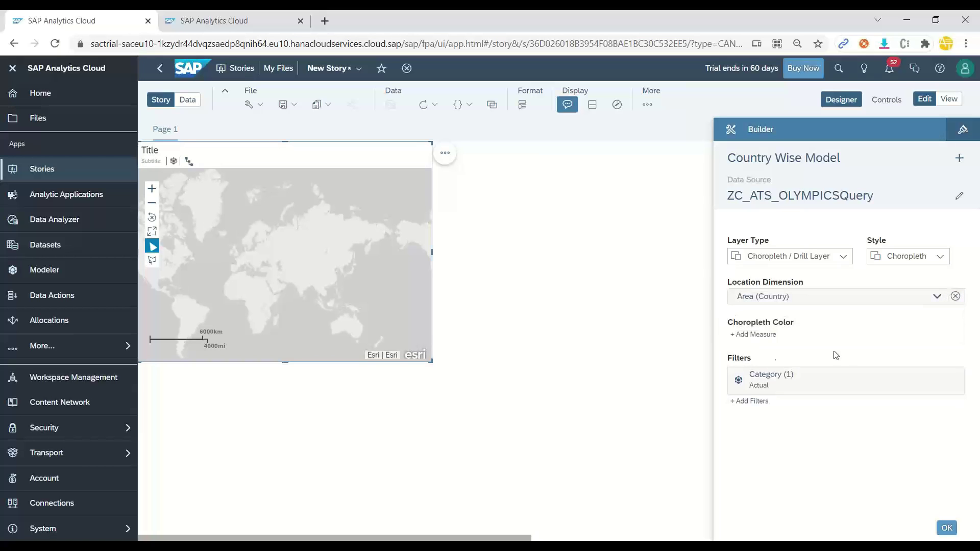
pyautogui.click(759, 340)
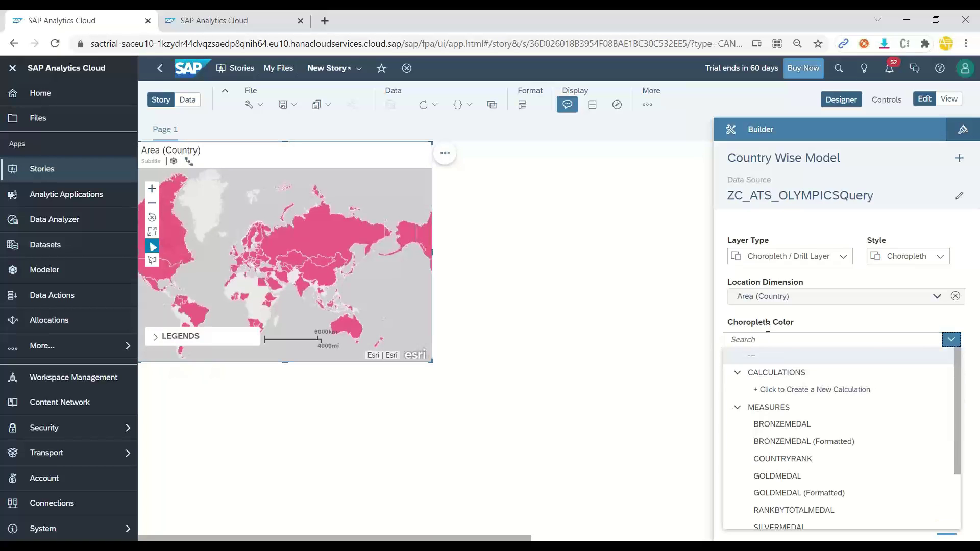
pyautogui.scroll(-2, 867, 499)
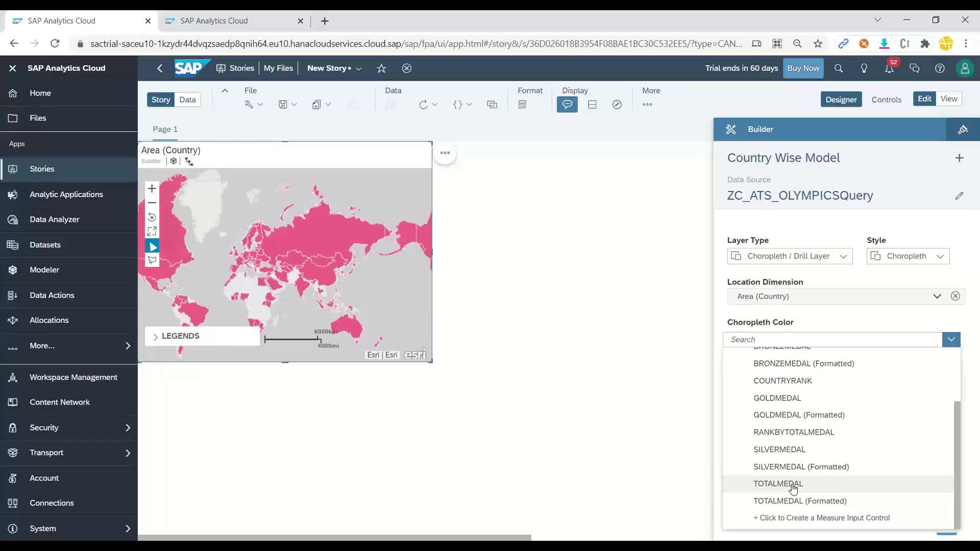
pyautogui.click(792, 489)
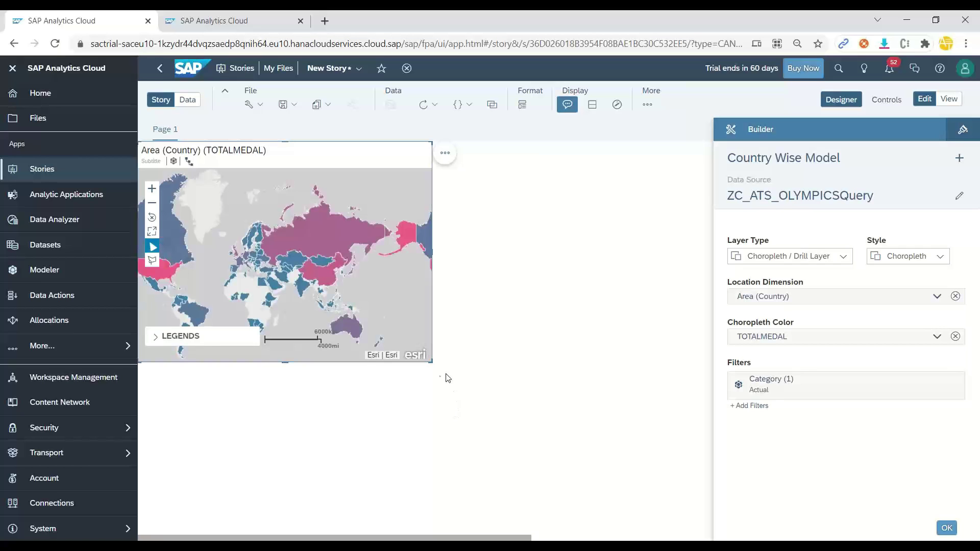
# - Enlarge the geo map on the canvas and examine the total medals of individual countries
pyautogui.moveTo(431, 361); pyautogui.dragTo(540, 423)
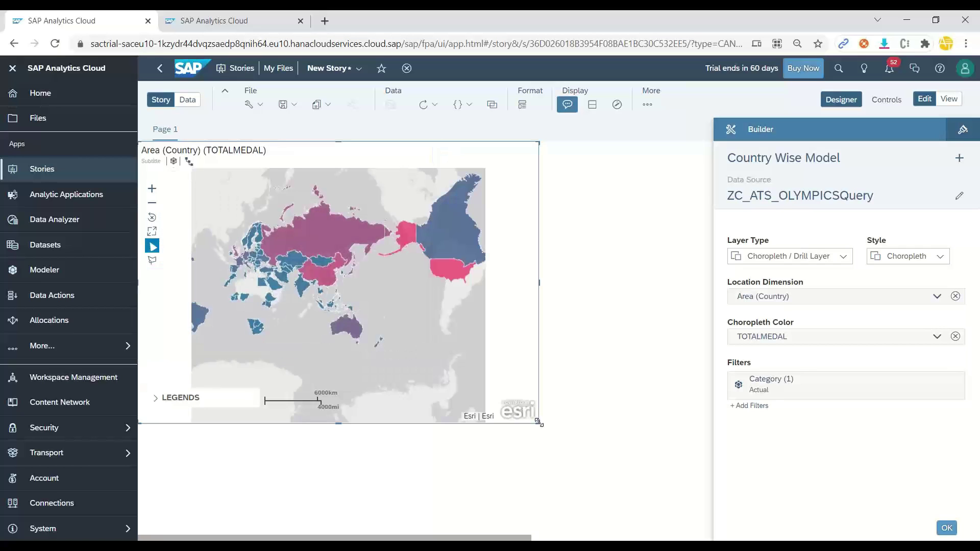
pyautogui.scroll(2, 405, 346)
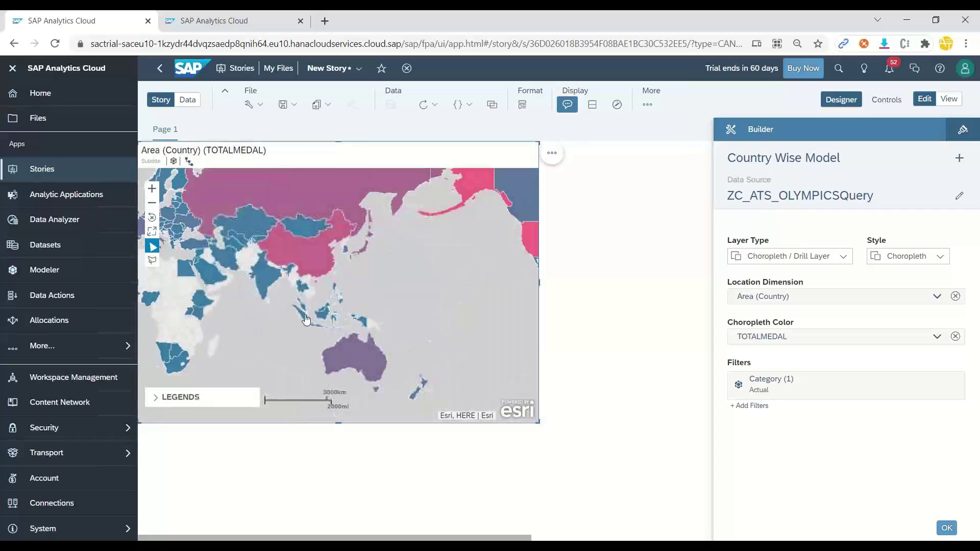
pyautogui.scroll(1, 335, 350)
pyautogui.moveTo(335, 351); pyautogui.dragTo(373, 361)
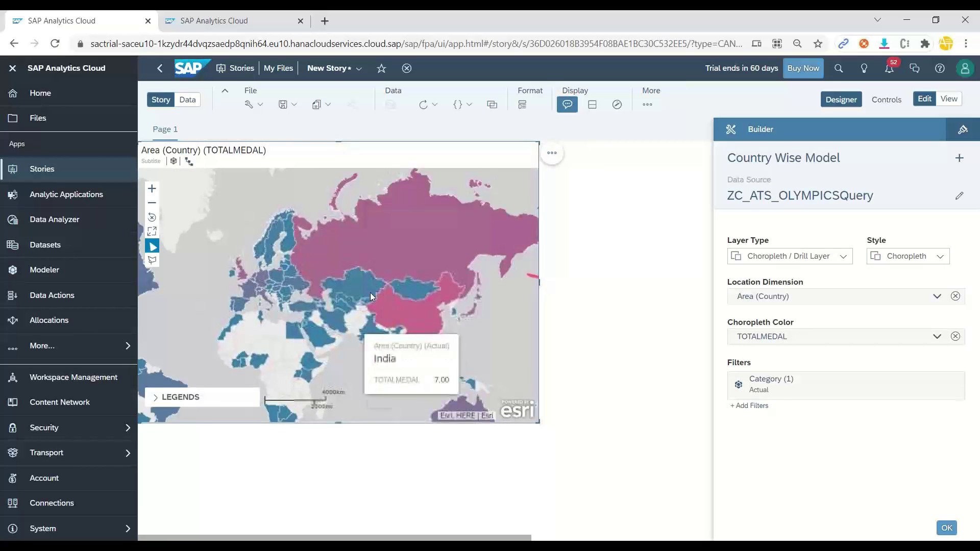
# - Expand the map legend, collapse its Country Wise Model entry, and shrink the geo map to free canvas space beside it
pyautogui.click(157, 402)
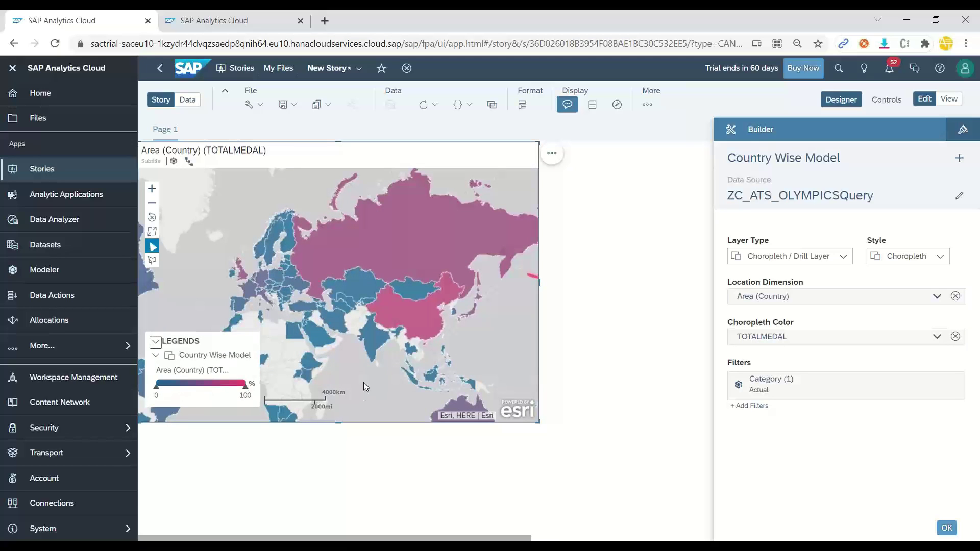
pyautogui.moveTo(366, 382); pyautogui.dragTo(311, 351)
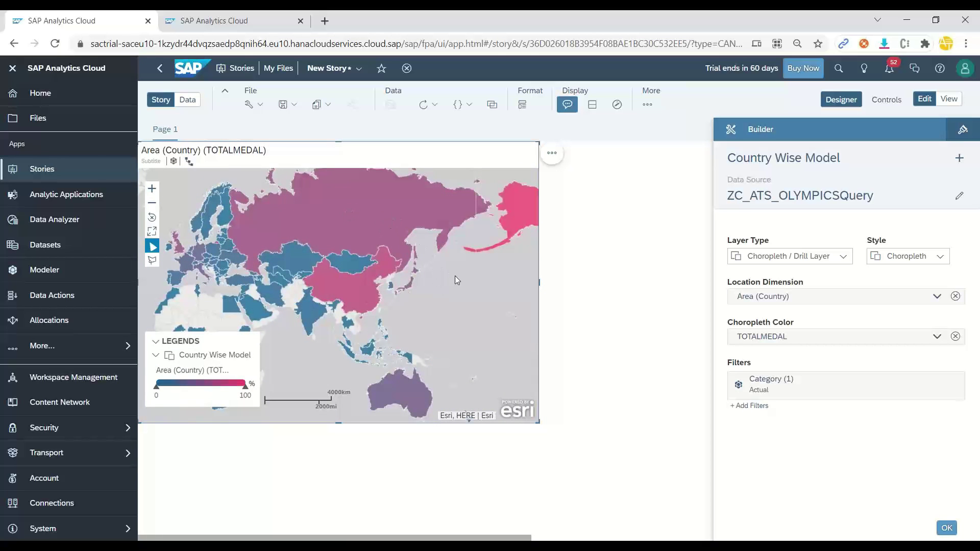
pyautogui.moveTo(419, 218); pyautogui.dragTo(458, 249)
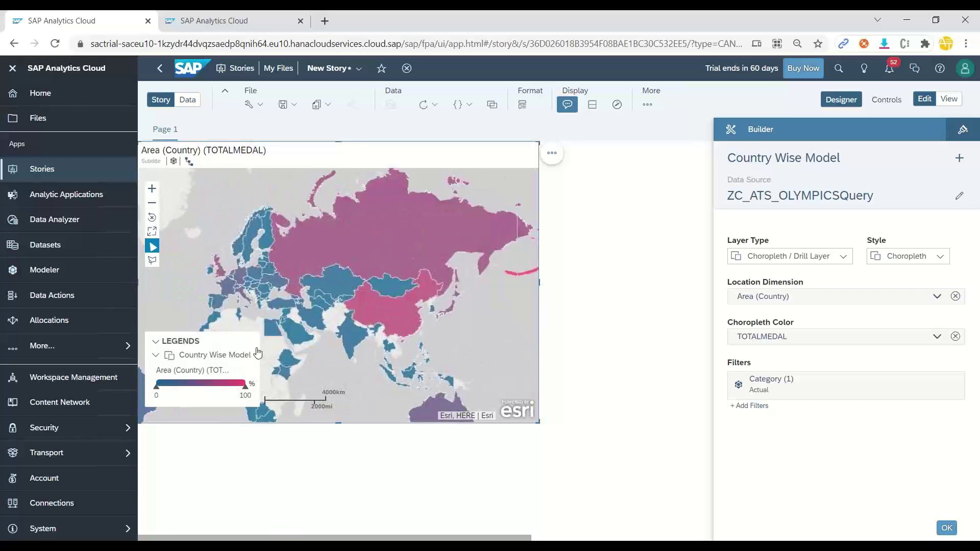
pyautogui.click(155, 357)
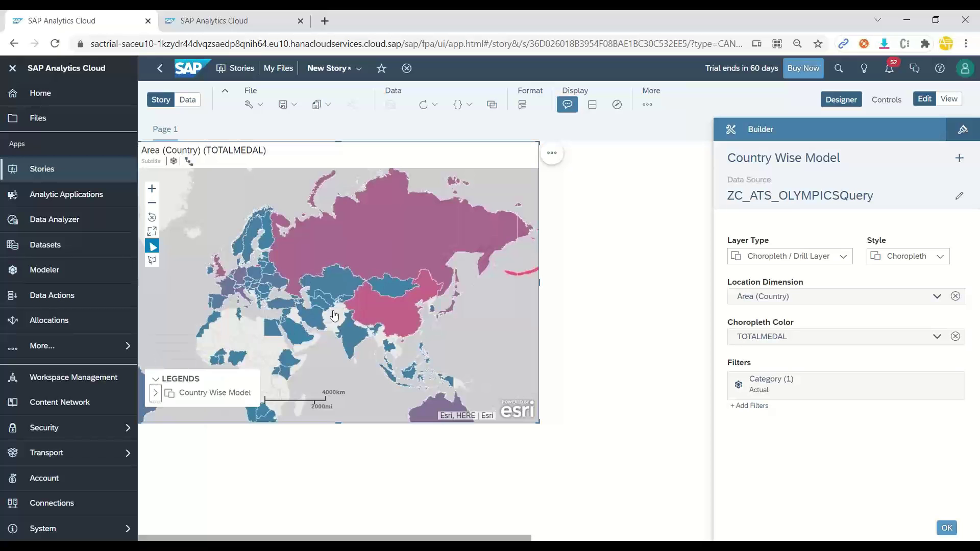
pyautogui.moveTo(320, 338); pyautogui.dragTo(312, 376)
pyautogui.moveTo(535, 426); pyautogui.dragTo(449, 368)
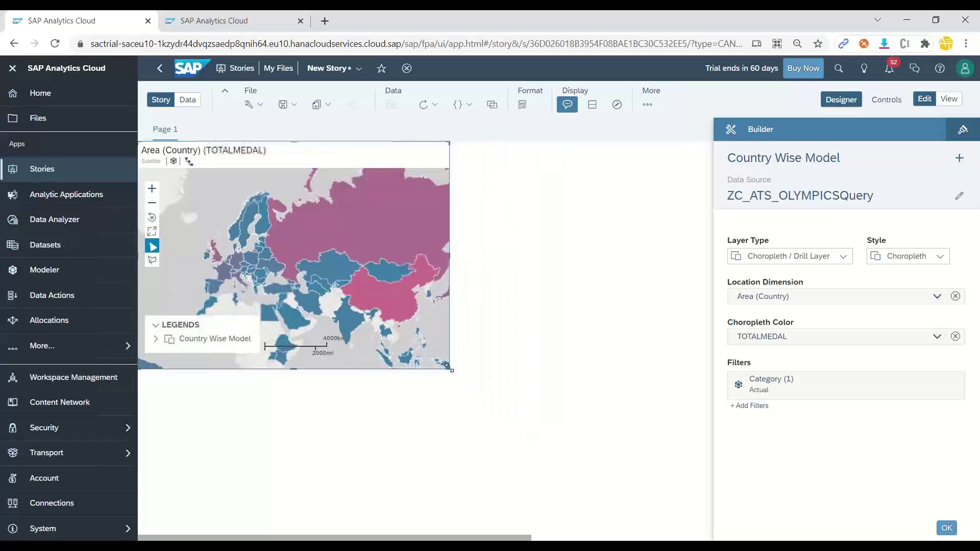
pyautogui.click(595, 379)
# - Check the donut requirement on the Demo Scenario slide in PowerPoint, and insert a donut chart on the SAP Analytics Cloud story page
pyautogui.hotkey('alt', 'Tab')
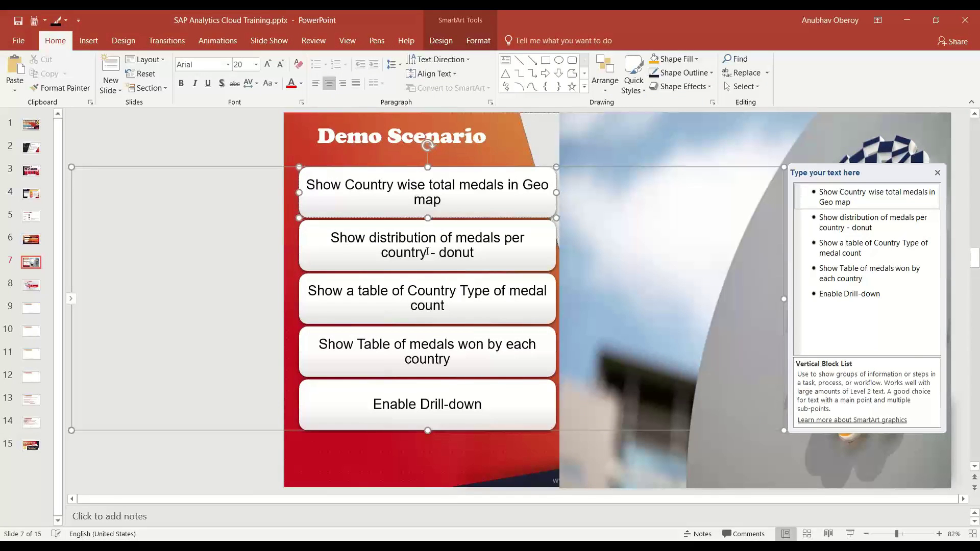
pyautogui.hotkey('alt', 'Tab')
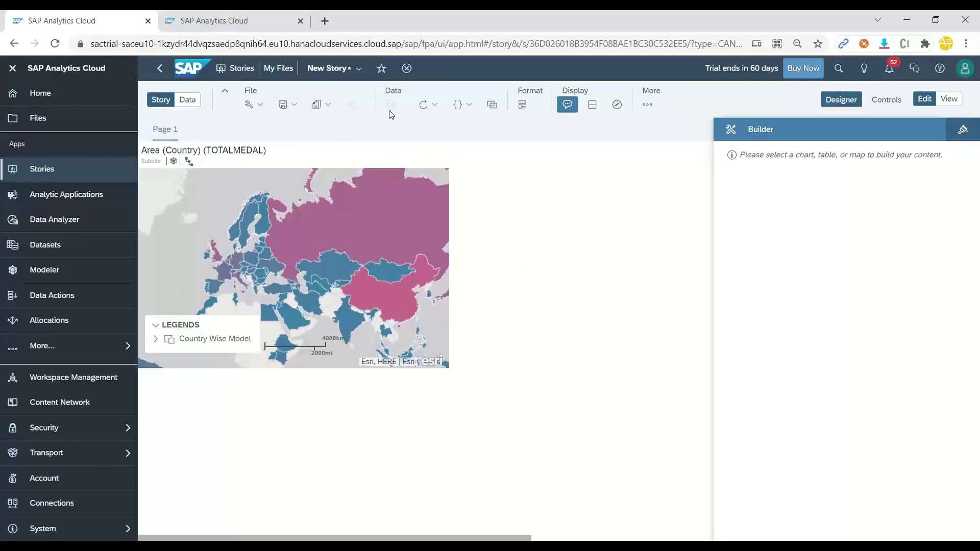
pyautogui.click(647, 104)
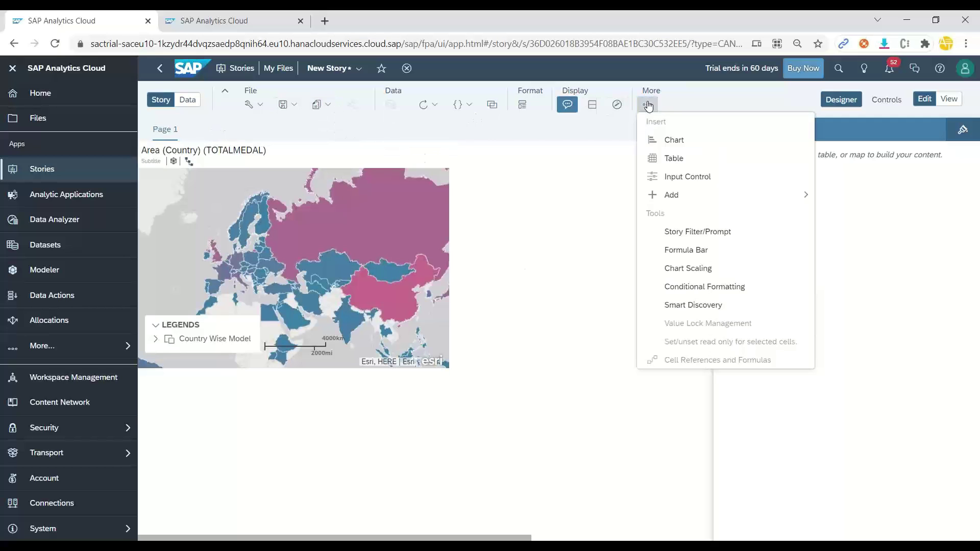
pyautogui.click(666, 142)
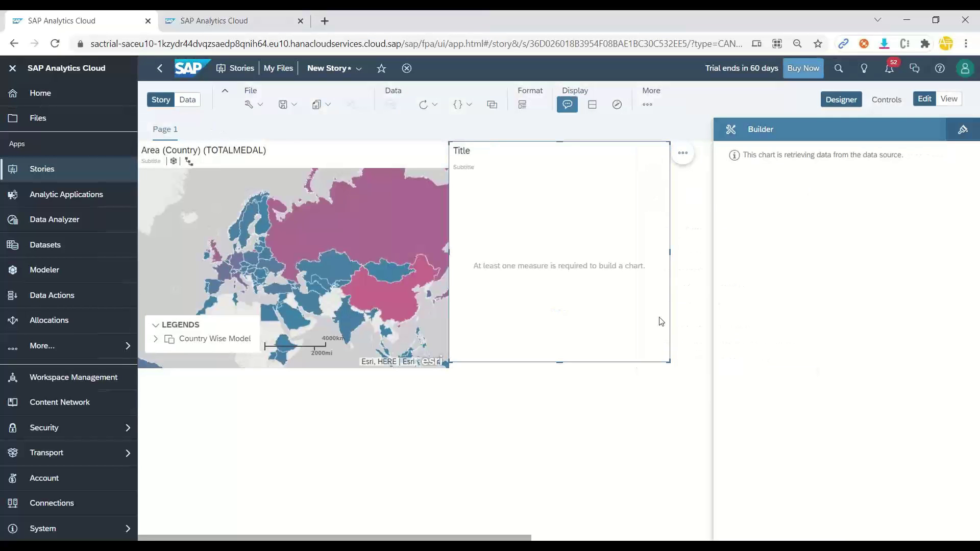
pyautogui.click(902, 307)
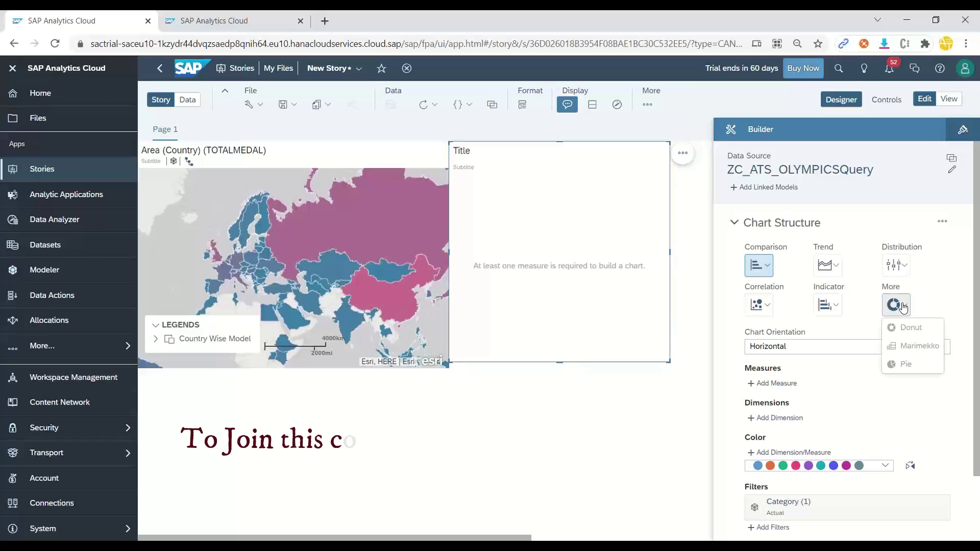
pyautogui.click(912, 331)
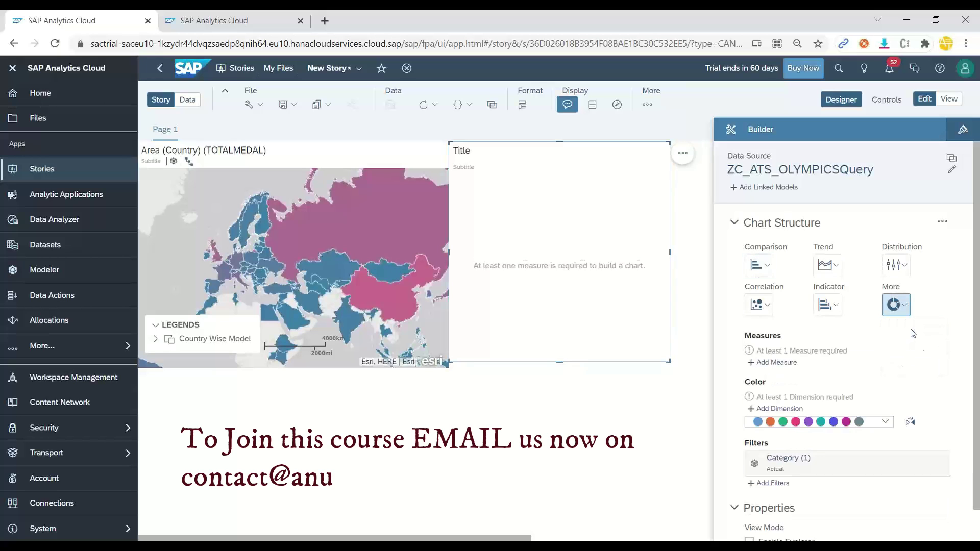
# - Assign GOLDMEDAL as the donut chart's measure and TEAMNOC as its color dimension
pyautogui.click(774, 362)
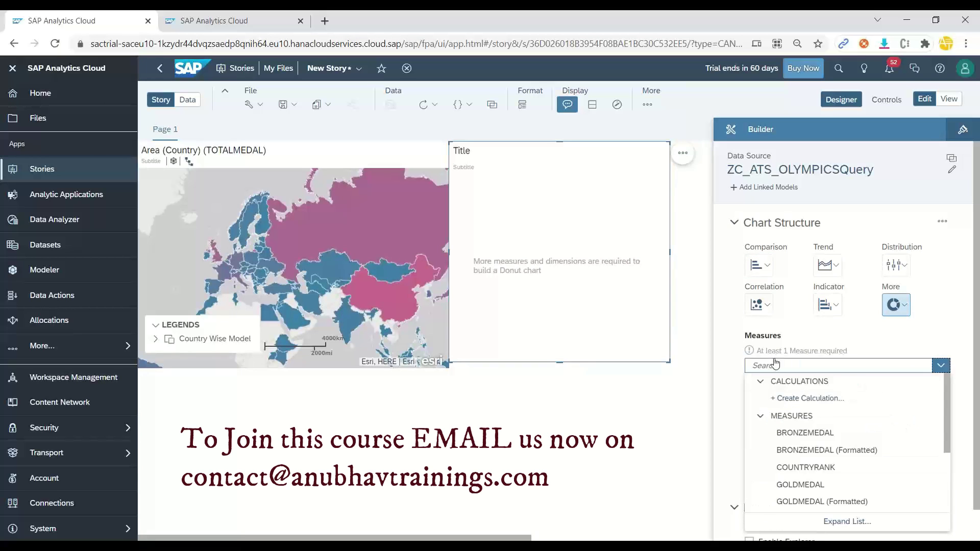
pyautogui.click(818, 485)
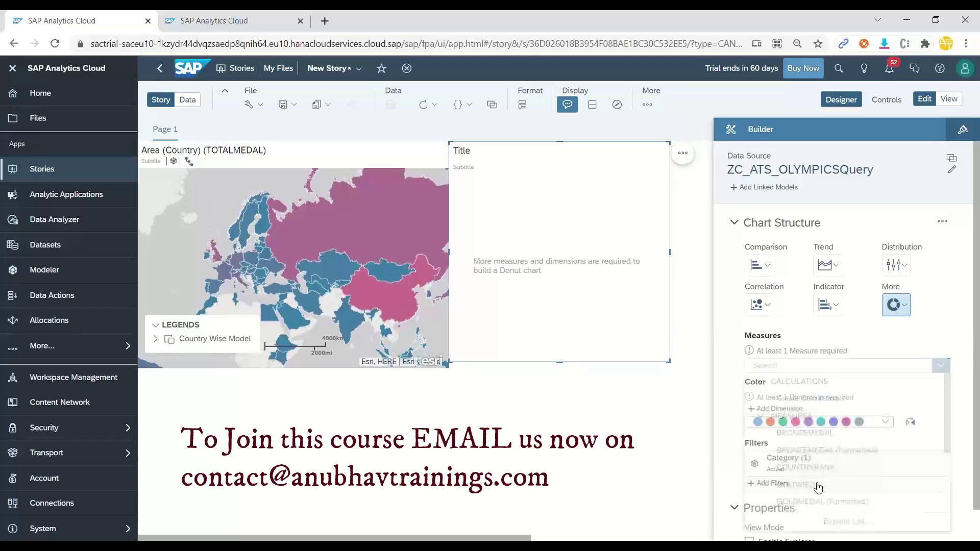
pyautogui.click(779, 404)
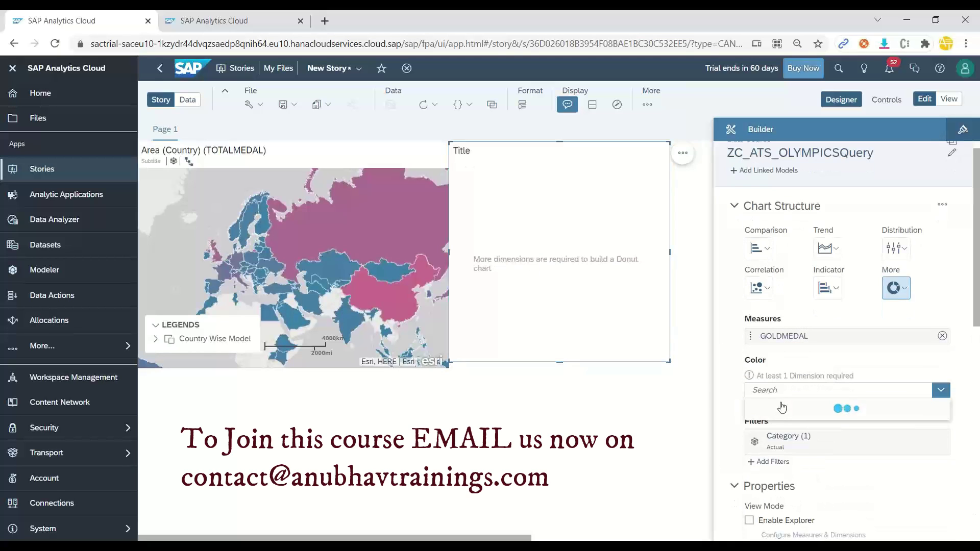
pyautogui.scroll(-2, 792, 496)
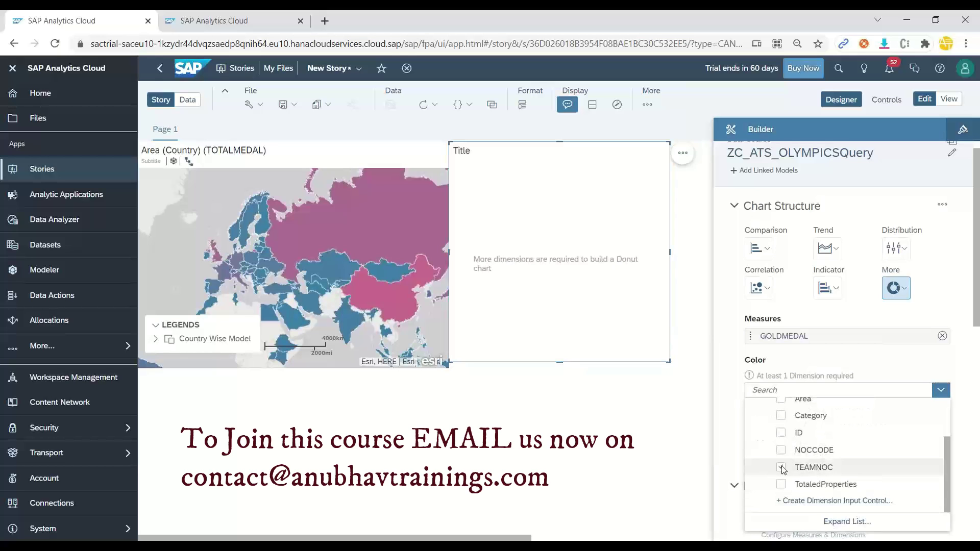
pyautogui.click(782, 467)
pyautogui.click(559, 166)
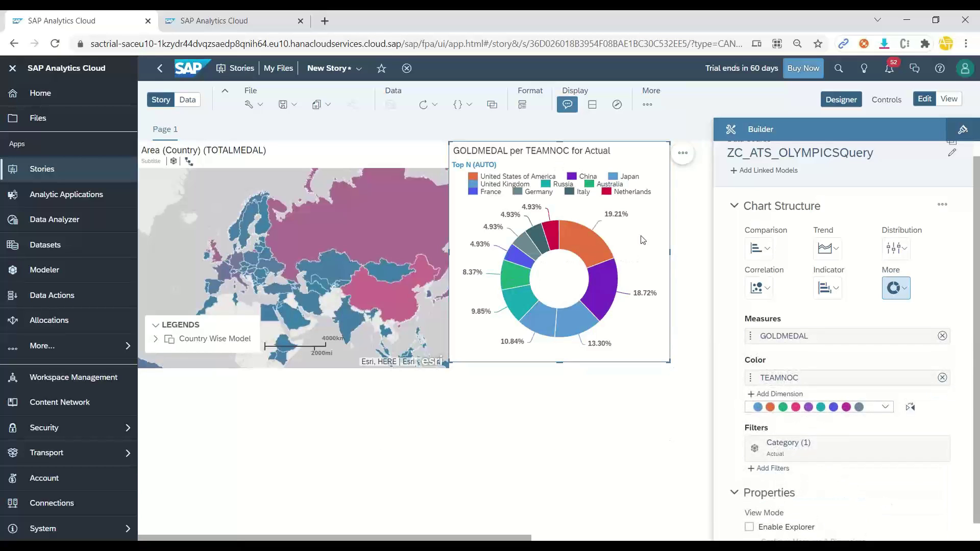
# - Rank the donut chart to the Top 5 across all dimensions and enlarge it slightly on the canvas
pyautogui.click(683, 153)
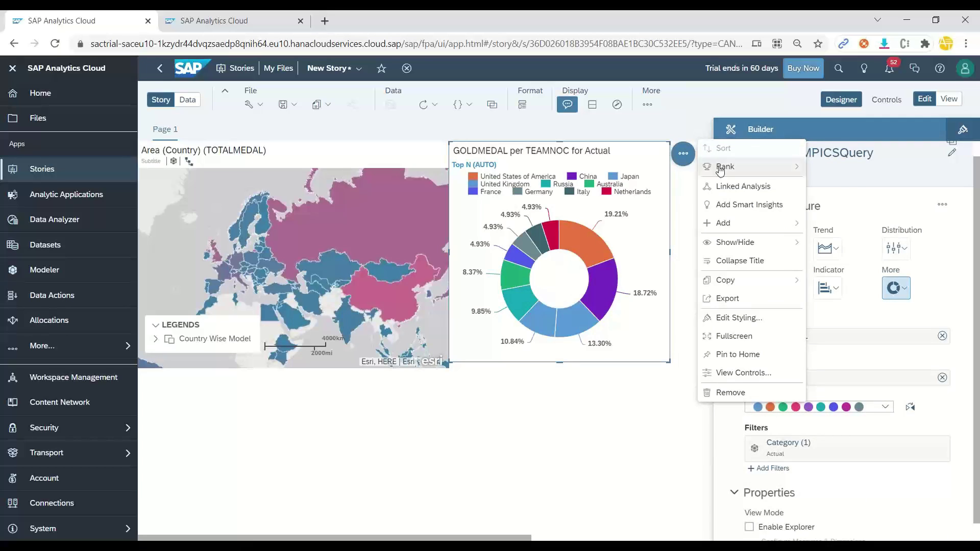
pyautogui.moveTo(791, 172)
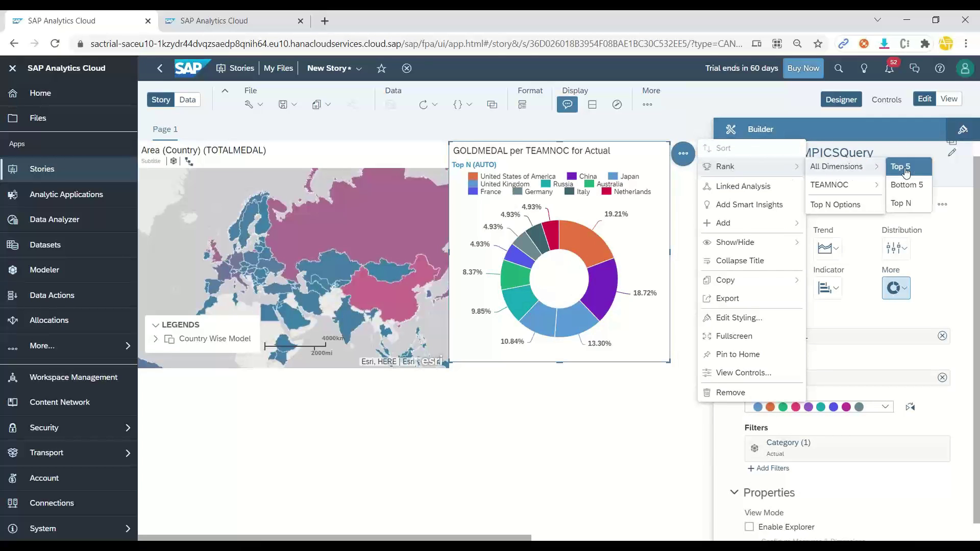
pyautogui.click(900, 167)
pyautogui.moveTo(669, 363); pyautogui.dragTo(711, 374)
pyautogui.moveTo(648, 312)
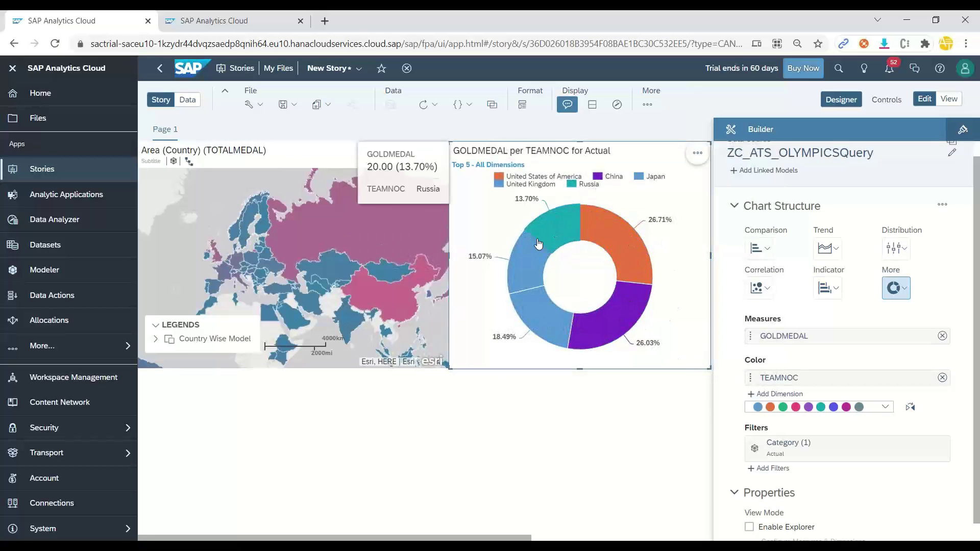
pyautogui.moveTo(576, 243)
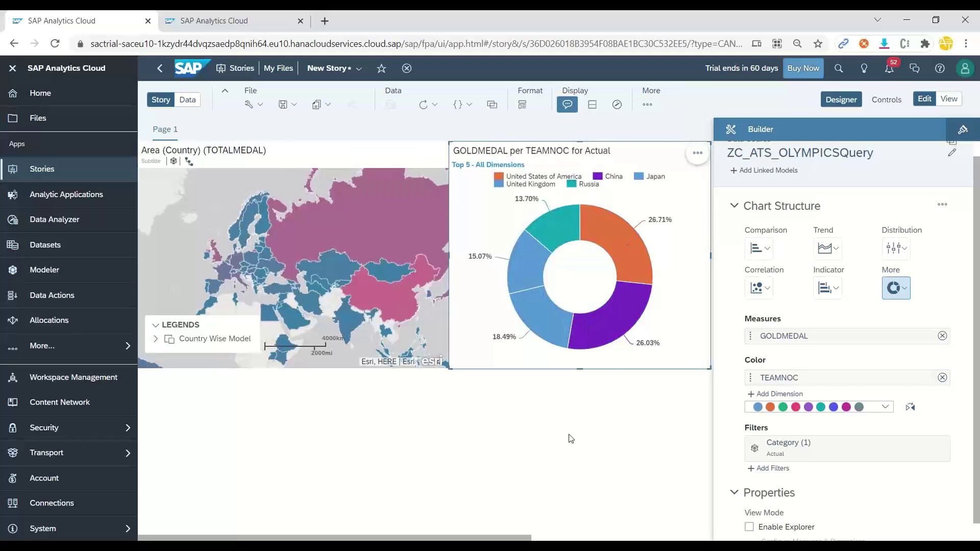
# - Check the medal table requirement on the PowerPoint slide, and insert a table beside the donut chart in the SAP Analytics Cloud story
pyautogui.hotkey('alt', 'Tab')
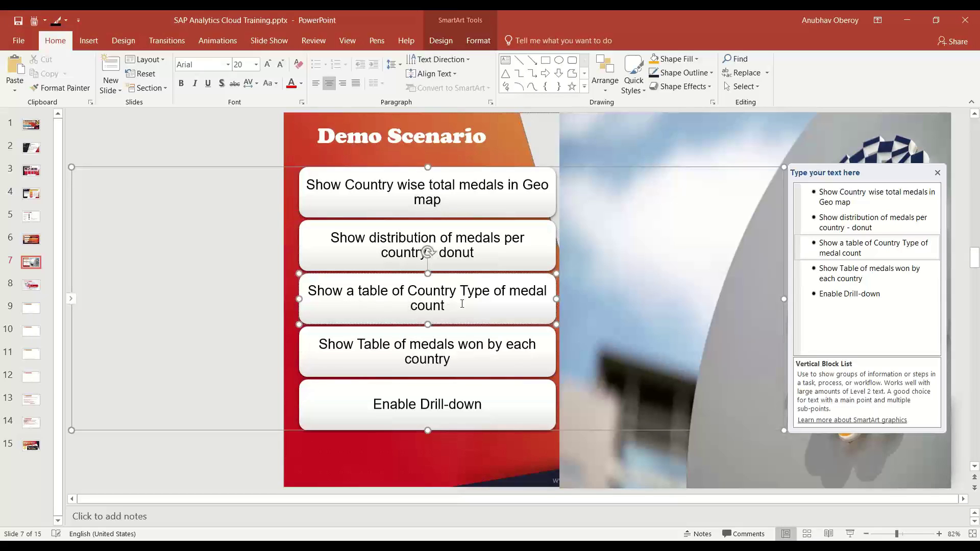
pyautogui.hotkey('alt', 'Tab')
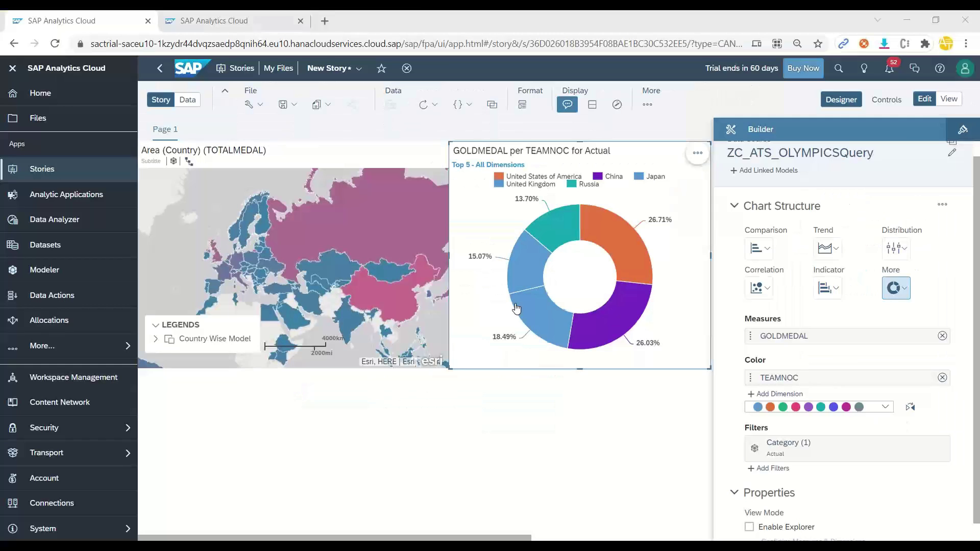
pyautogui.click(647, 104)
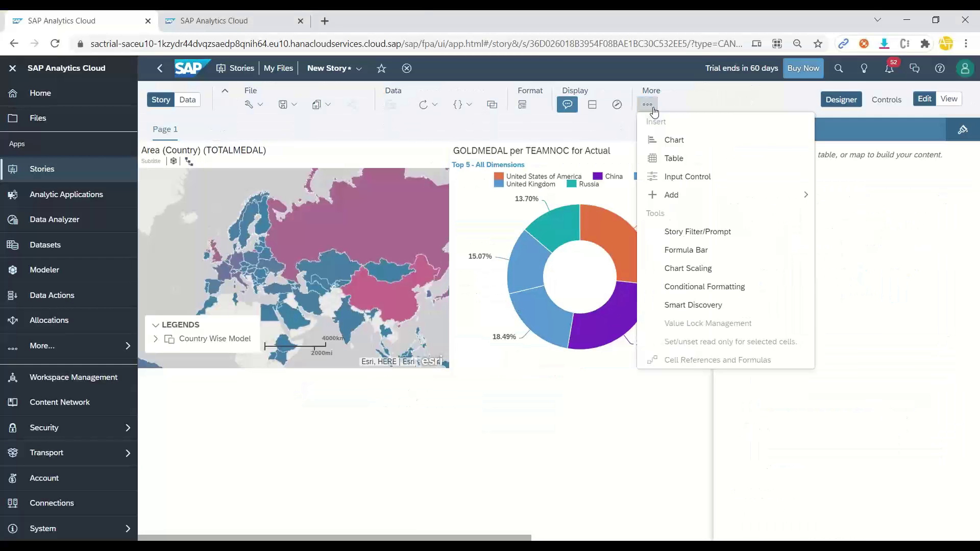
pyautogui.click(698, 165)
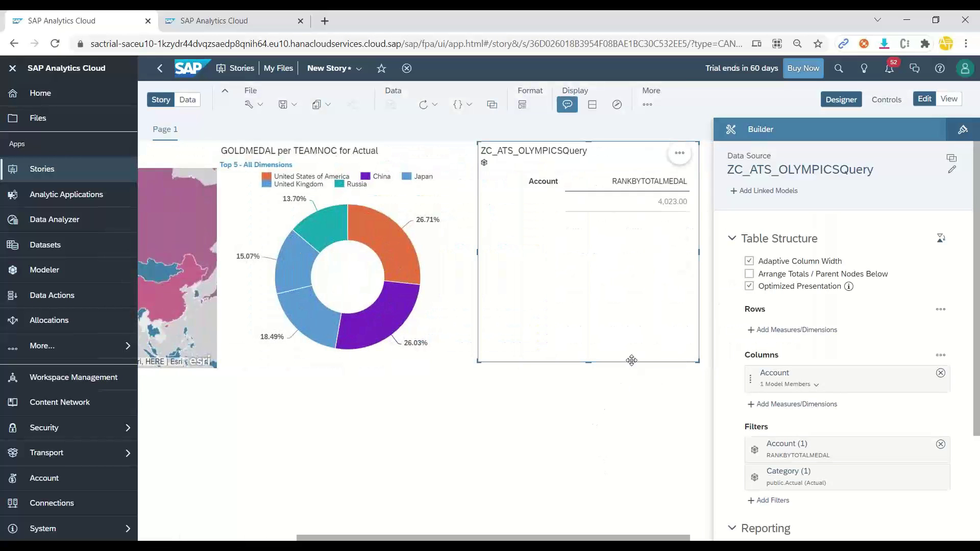
# - Move the new table directly below the geo map and add TEAMNOC to its rows
pyautogui.moveTo(631, 360); pyautogui.dragTo(293, 383)
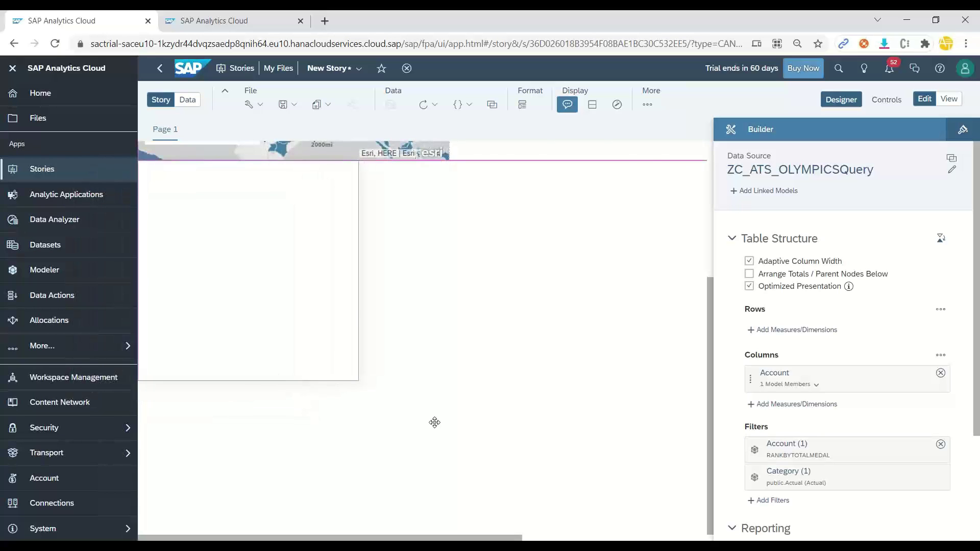
pyautogui.click(796, 329)
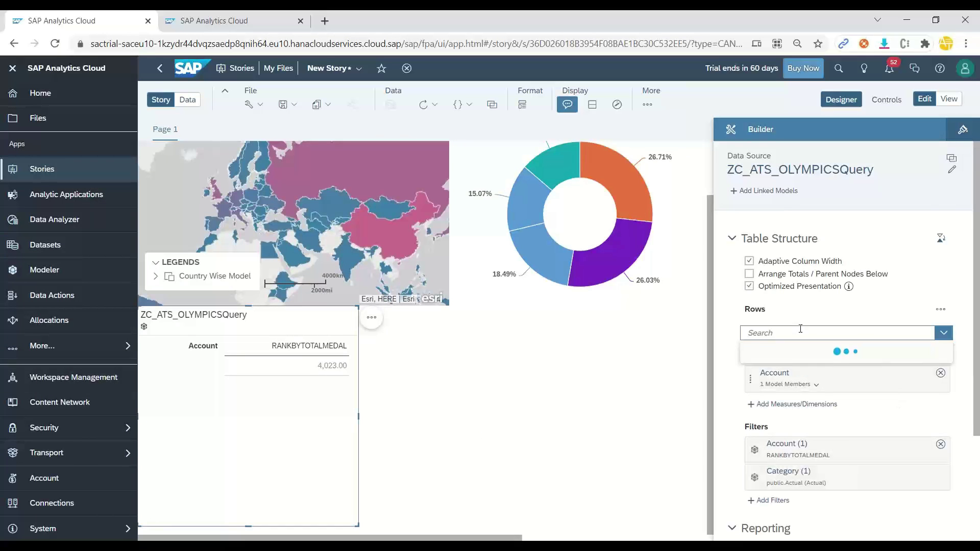
pyautogui.click(776, 485)
pyautogui.click(736, 427)
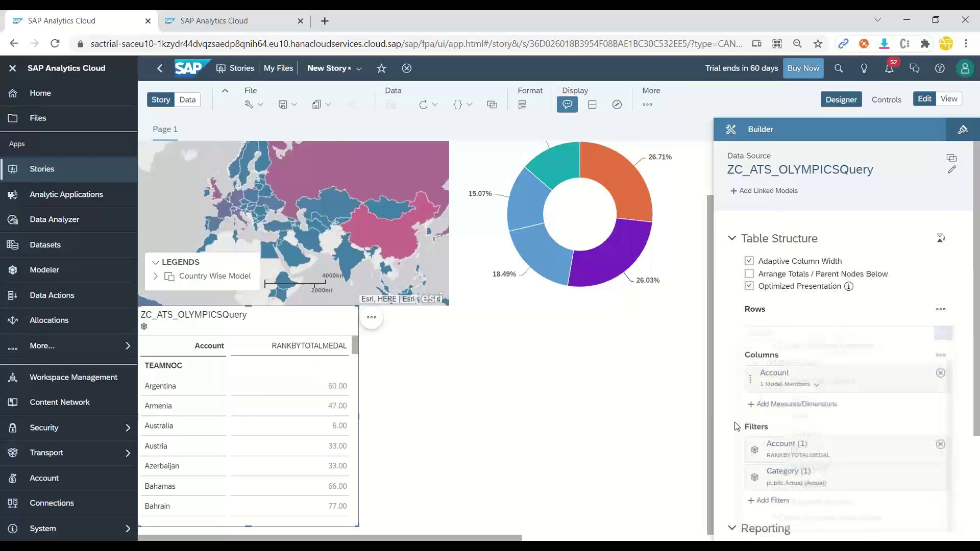
# - Replace the table's RANKBYTOTALMEDAL member with GOLDMEDAL, SILVERMEDAL, BRONZEMEDAL and TOTALMEDAL, and widen the table to span the map and donut chart
pyautogui.click(924, 392)
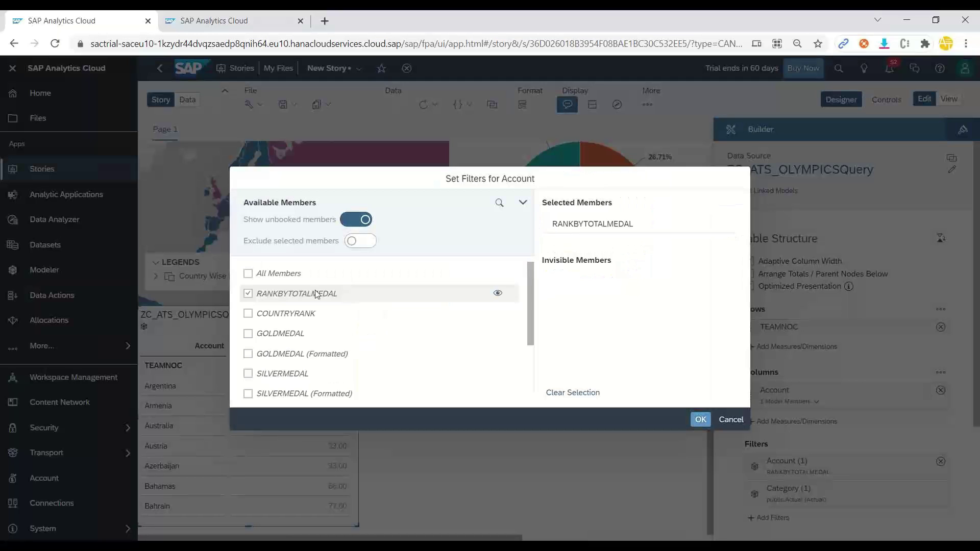
pyautogui.click(248, 294)
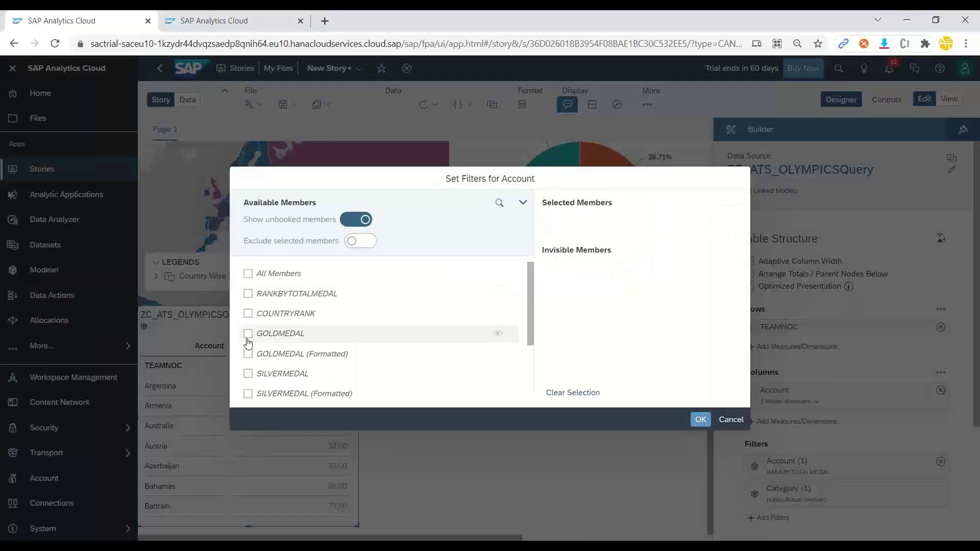
pyautogui.click(248, 333)
pyautogui.click(248, 373)
pyautogui.scroll(-3, 249, 378)
pyautogui.click(248, 327)
pyautogui.click(248, 367)
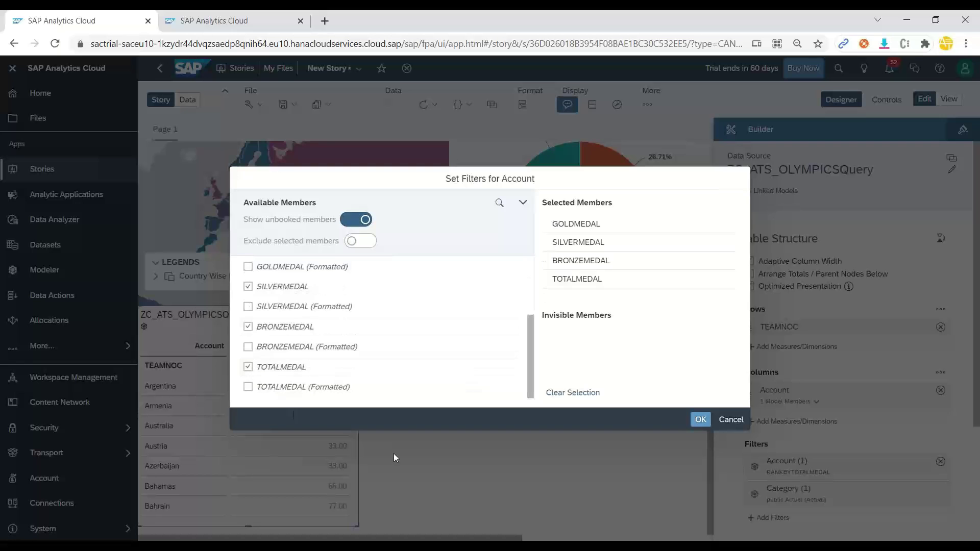
pyautogui.click(697, 420)
pyautogui.moveTo(357, 526); pyautogui.dragTo(707, 530)
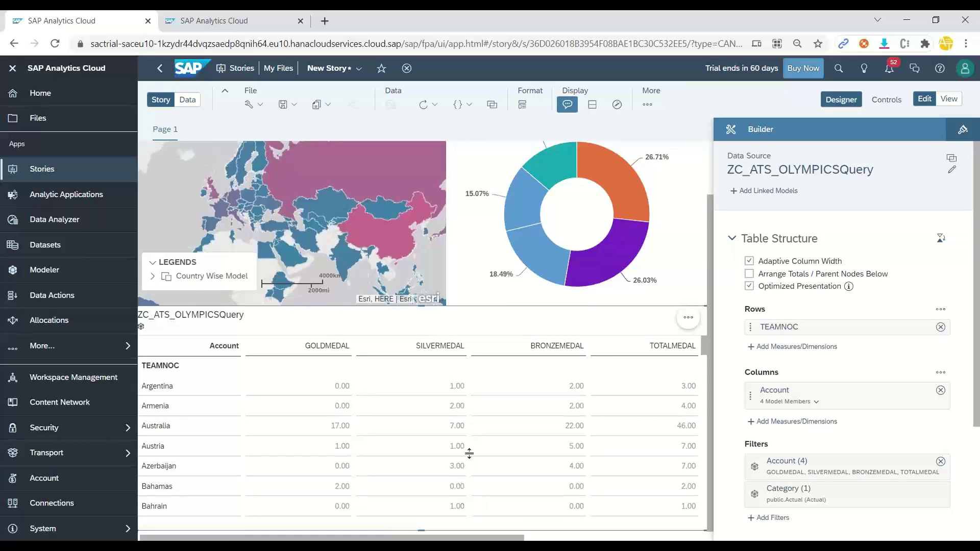
# - Check the medals-by-country requirement on the PowerPoint slide, and insert a Stacked Bar/Column chart in the SAP Analytics Cloud story
pyautogui.hotkey('alt', 'Tab')
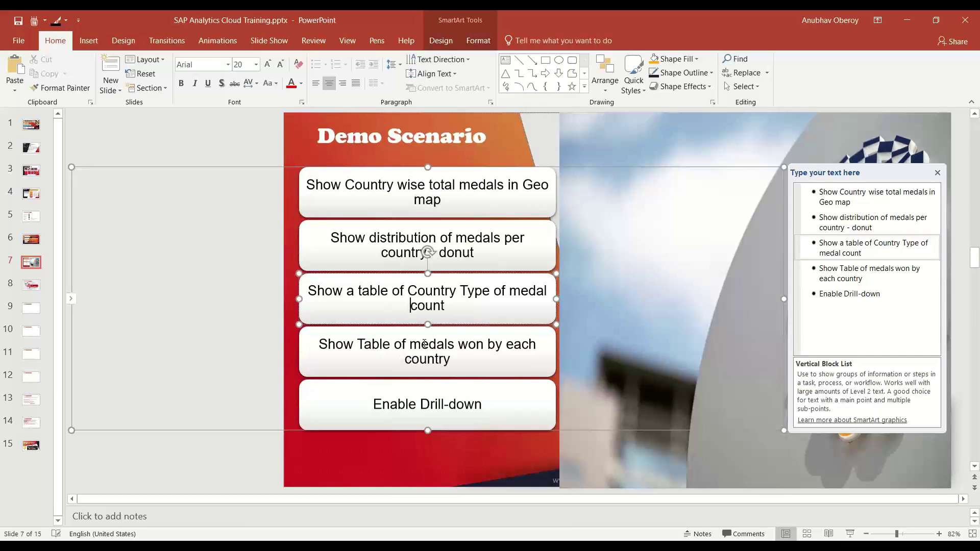
pyautogui.hotkey('alt', 'Tab')
pyautogui.scroll(-10, 652, 405)
pyautogui.scroll(3, 652, 406)
pyautogui.scroll(5, 652, 406)
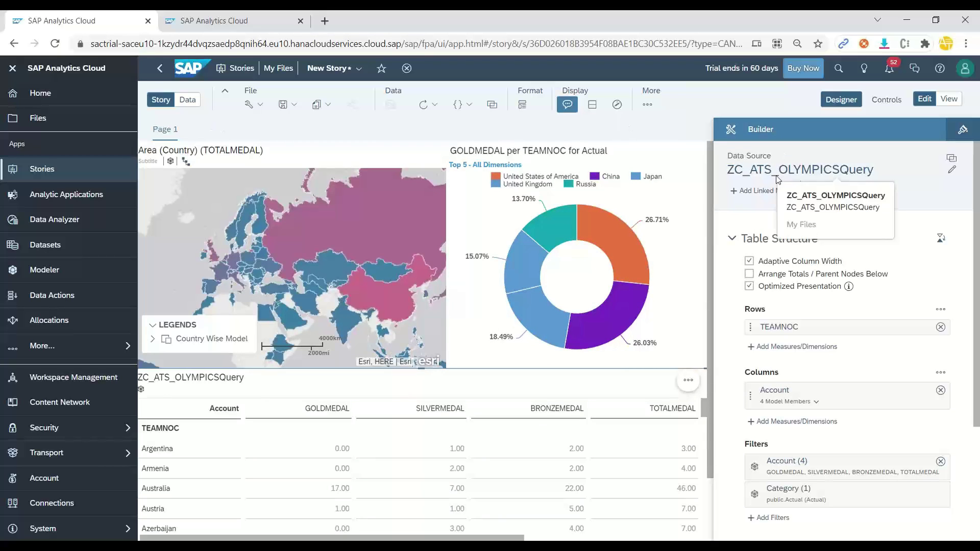
pyautogui.click(647, 104)
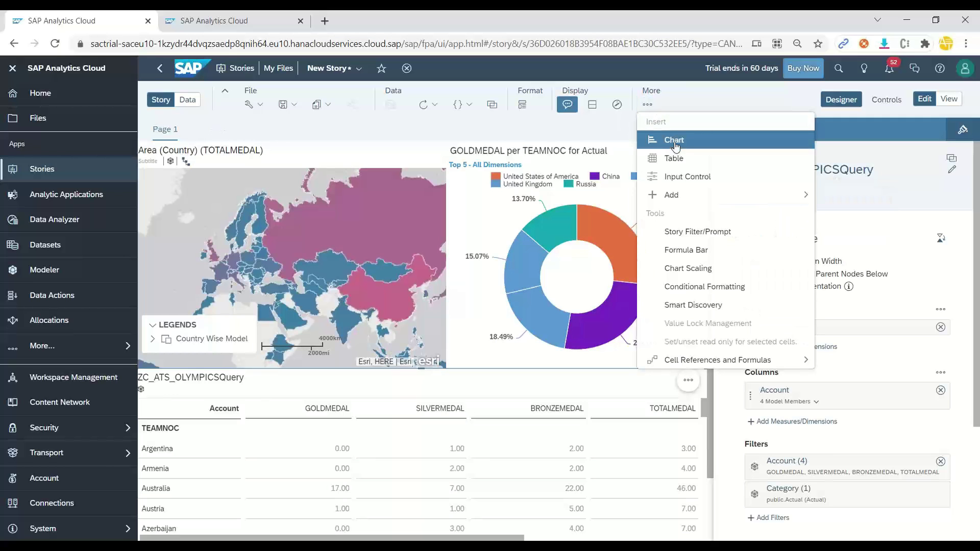
pyautogui.click(675, 141)
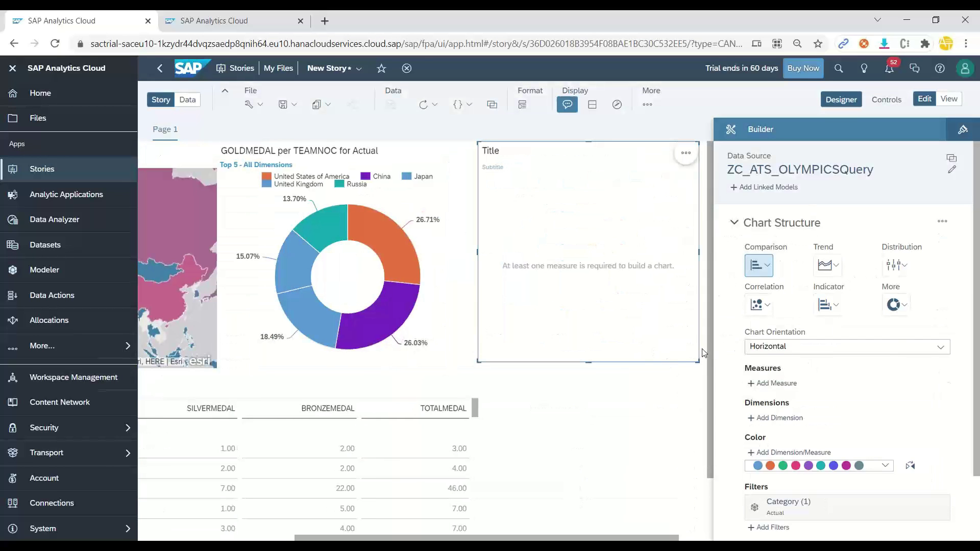
pyautogui.click(770, 277)
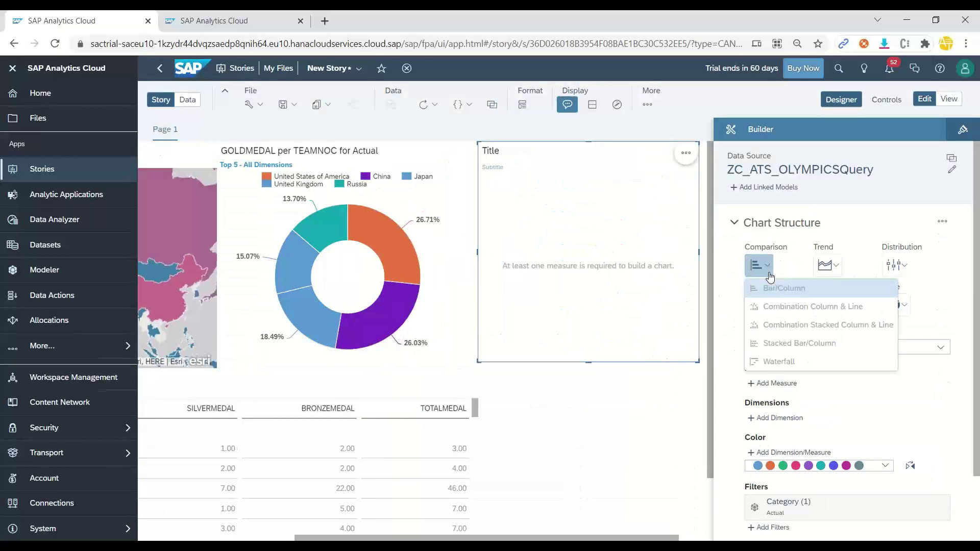
pyautogui.click(805, 347)
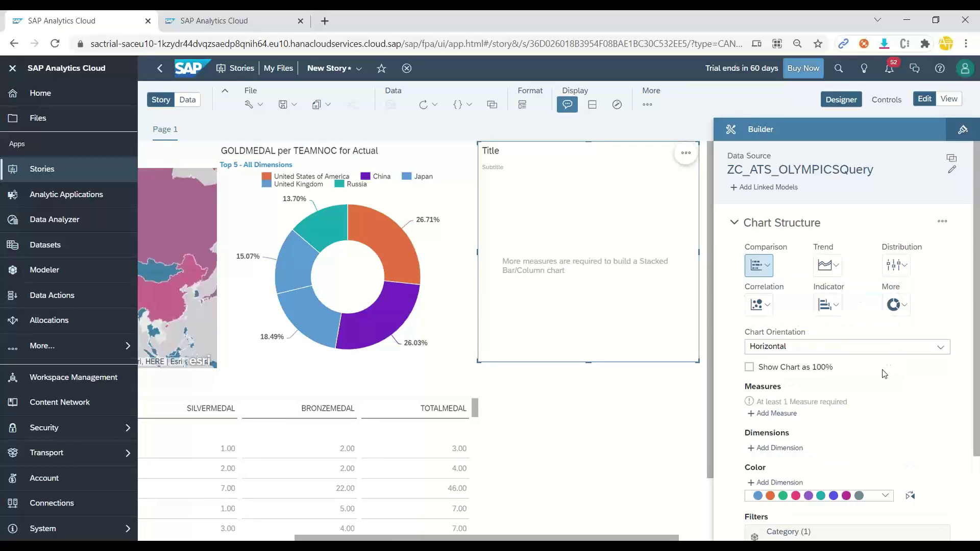
# - Add SILVERMEDAL, GOLDMEDAL and BRONZEMEDAL as the stacked bar chart's measures
pyautogui.click(777, 413)
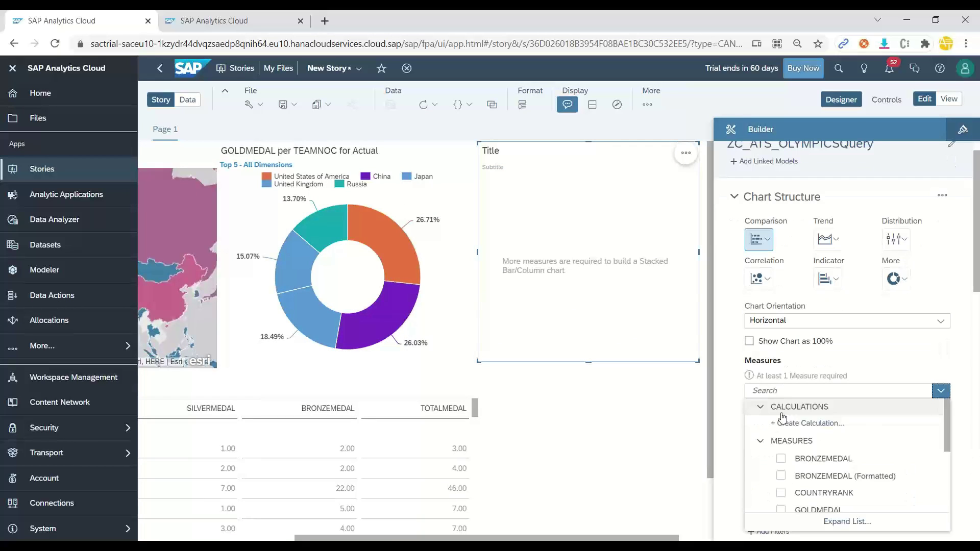
pyautogui.scroll(-3, 825, 488)
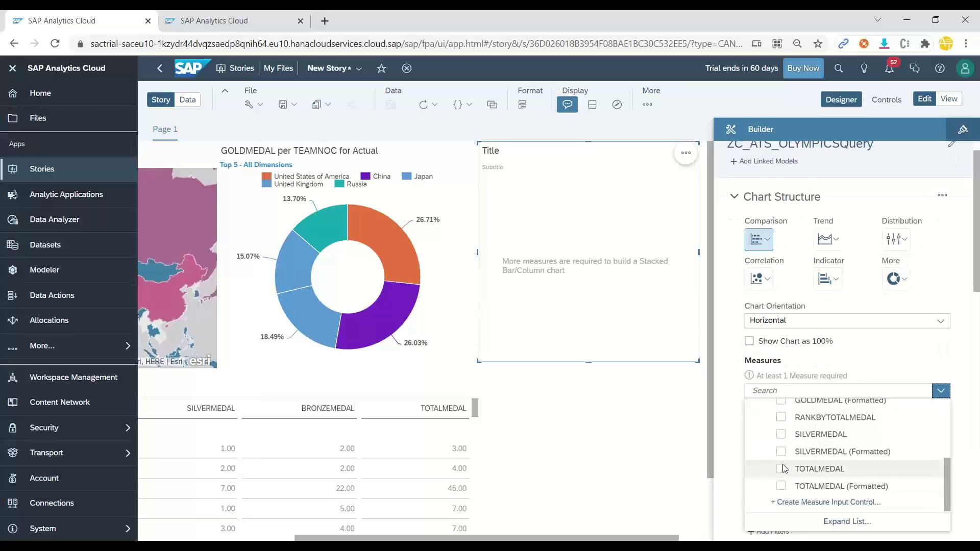
pyautogui.click(781, 435)
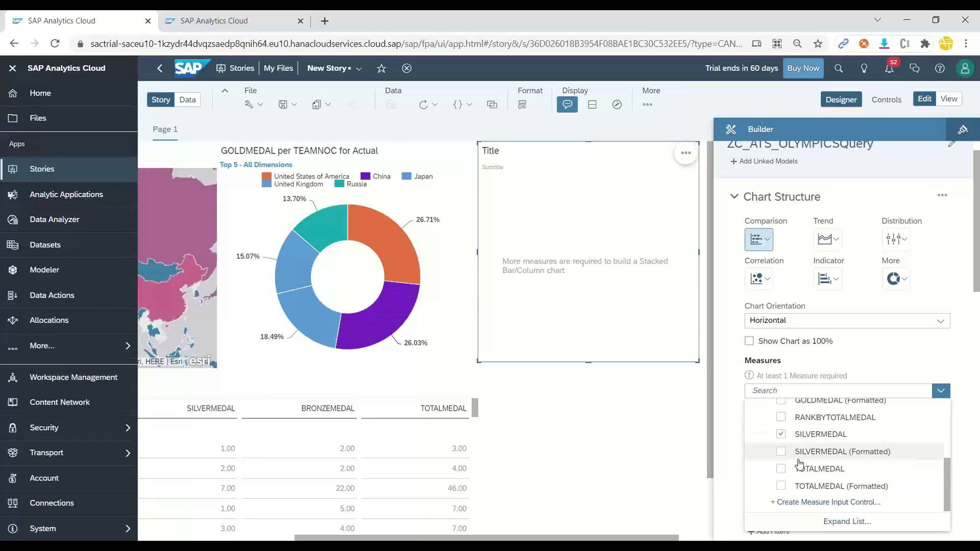
pyautogui.scroll(2, 783, 457)
pyautogui.click(781, 447)
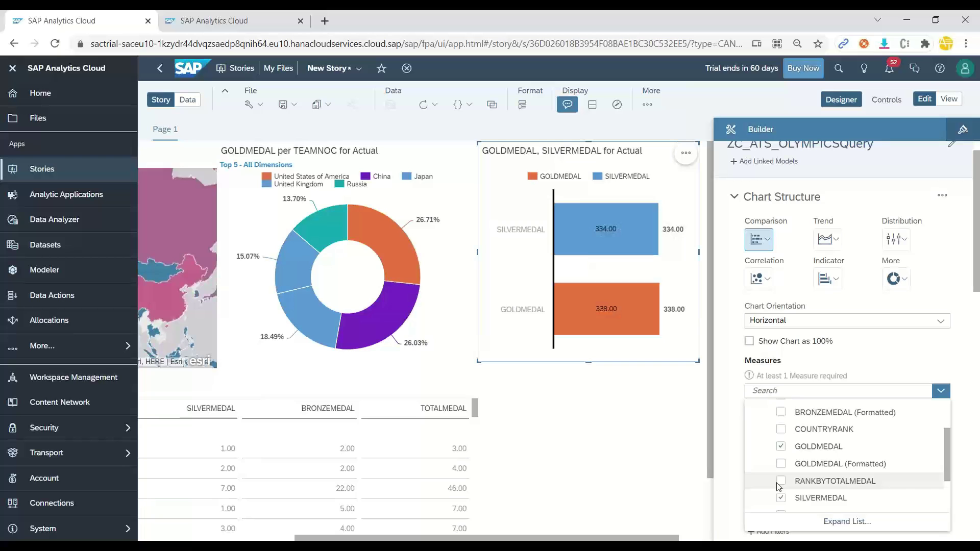
pyautogui.scroll(2, 781, 458)
pyautogui.click(781, 459)
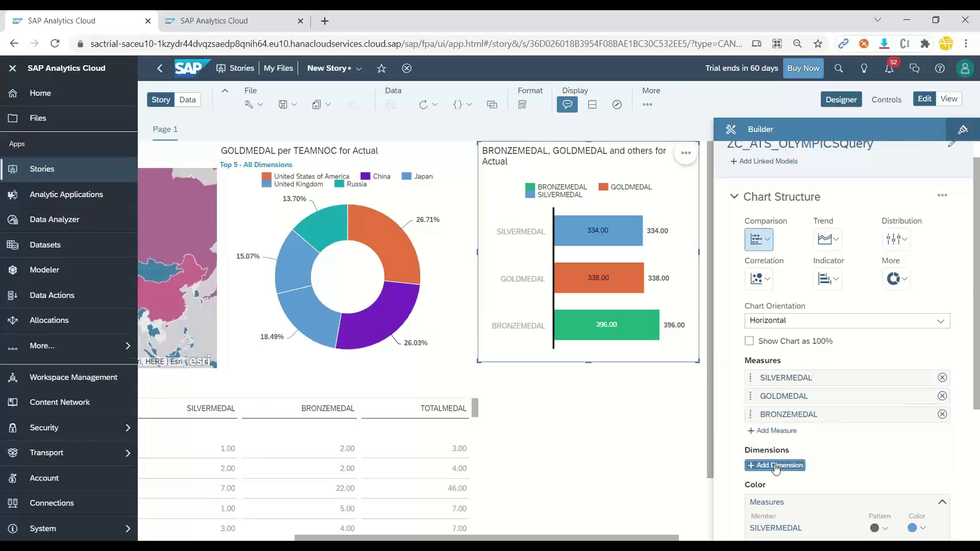
# - Add TEAMNOC as the stacked bar chart's dimension
pyautogui.click(776, 465)
pyautogui.scroll(-2, 783, 465)
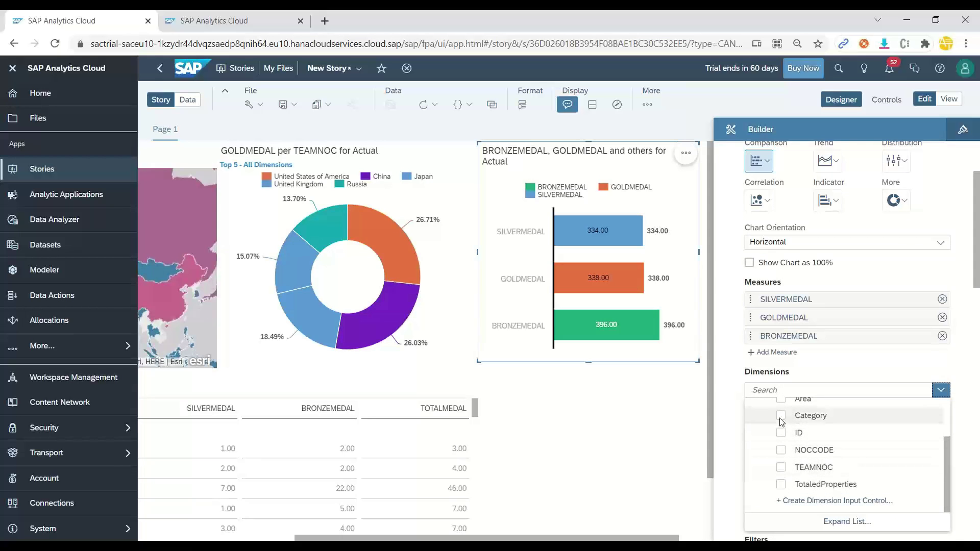
pyautogui.click(781, 467)
pyautogui.click(735, 434)
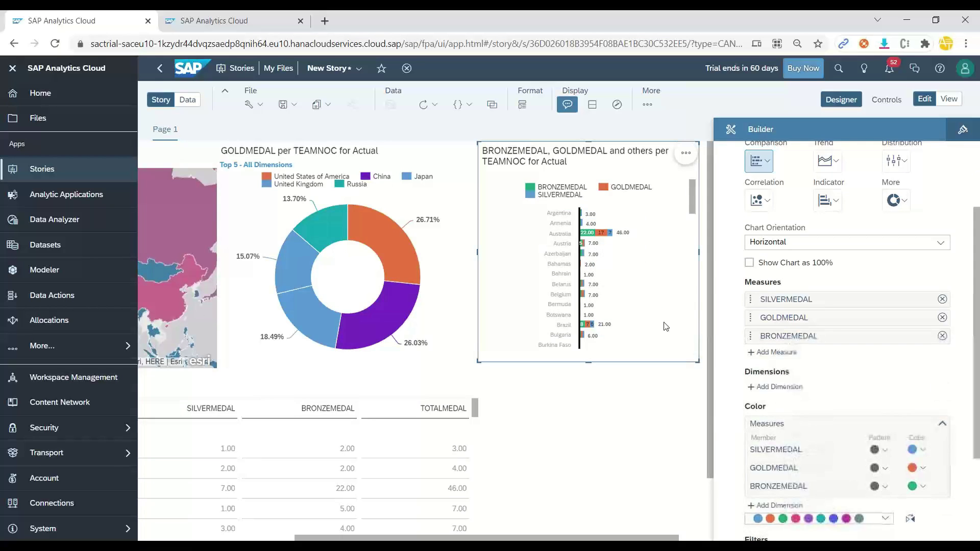
# - Sort the stacked bar chart by GOLDMEDAL from highest to lowest and enlarge the chart beside the donut
pyautogui.click(686, 153)
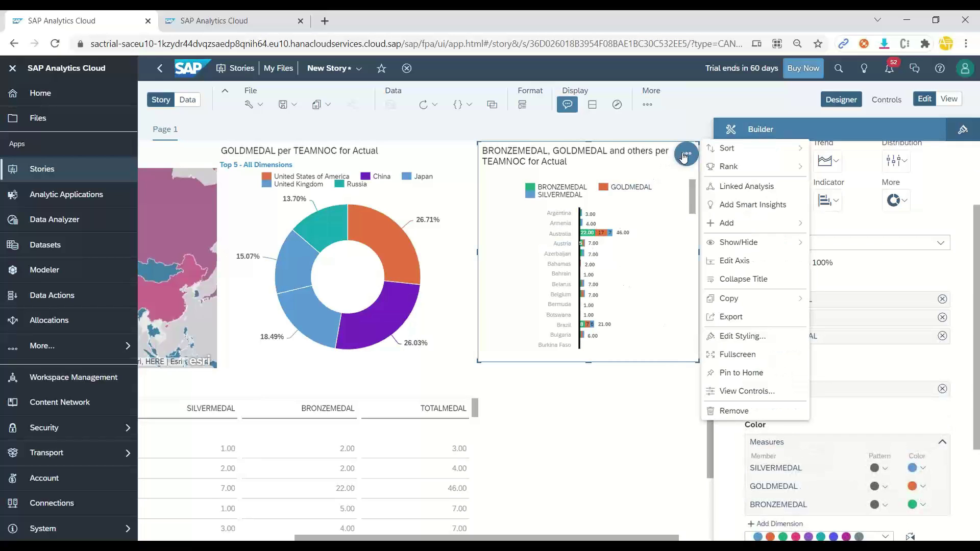
pyautogui.moveTo(748, 170)
pyautogui.moveTo(726, 149)
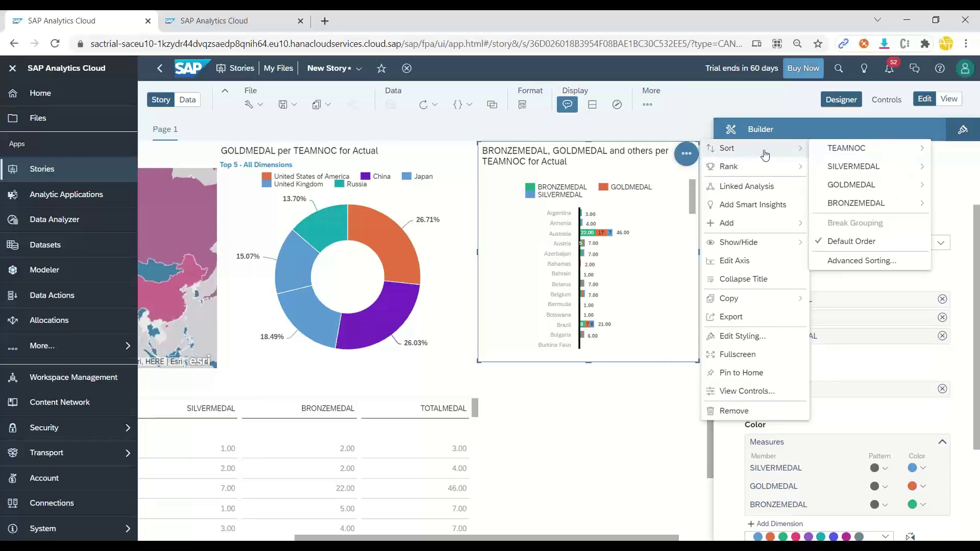
pyautogui.moveTo(878, 205)
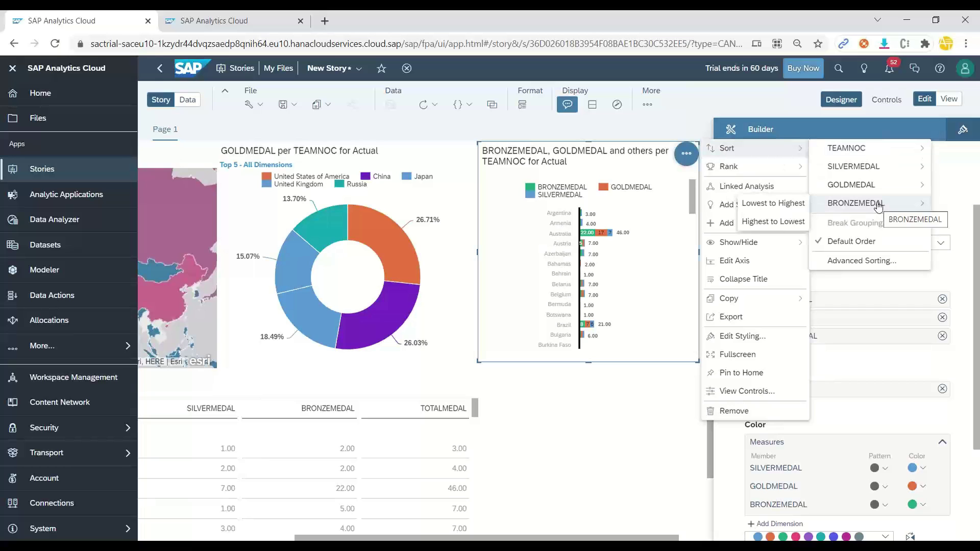
pyautogui.moveTo(872, 187)
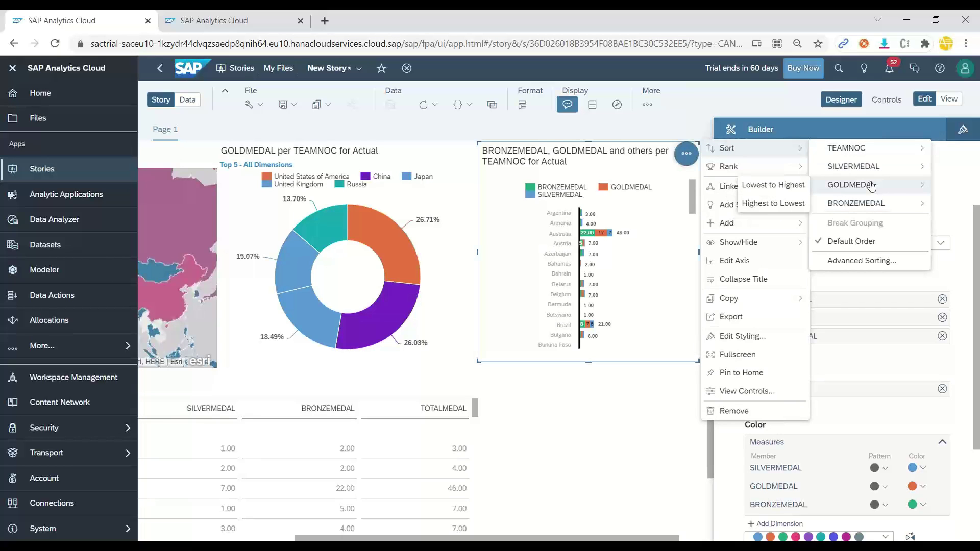
pyautogui.click(774, 203)
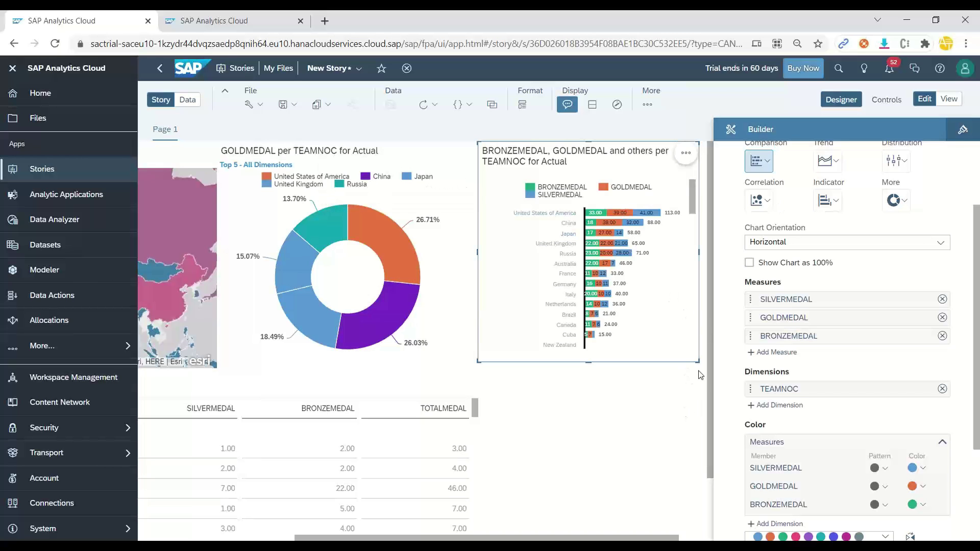
pyautogui.moveTo(698, 364); pyautogui.dragTo(691, 364)
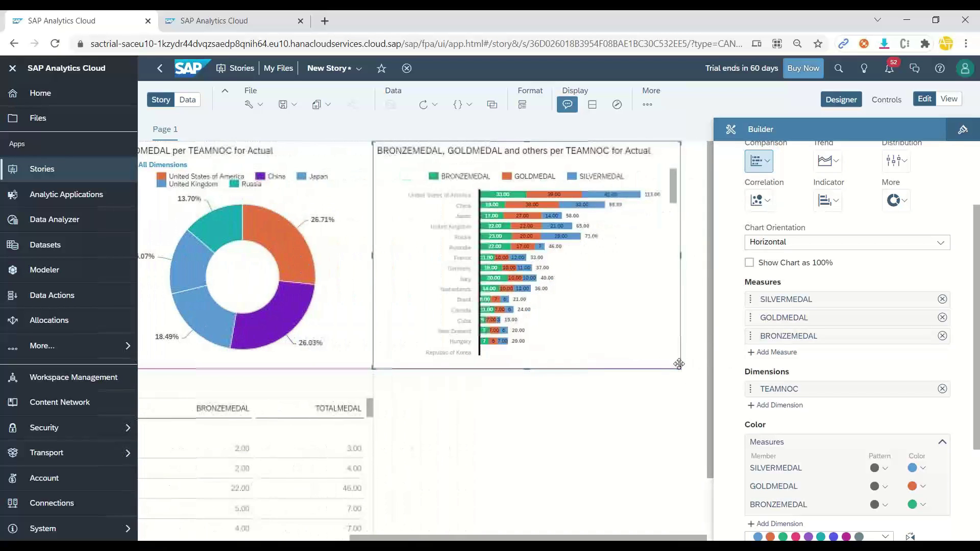
pyautogui.click(572, 454)
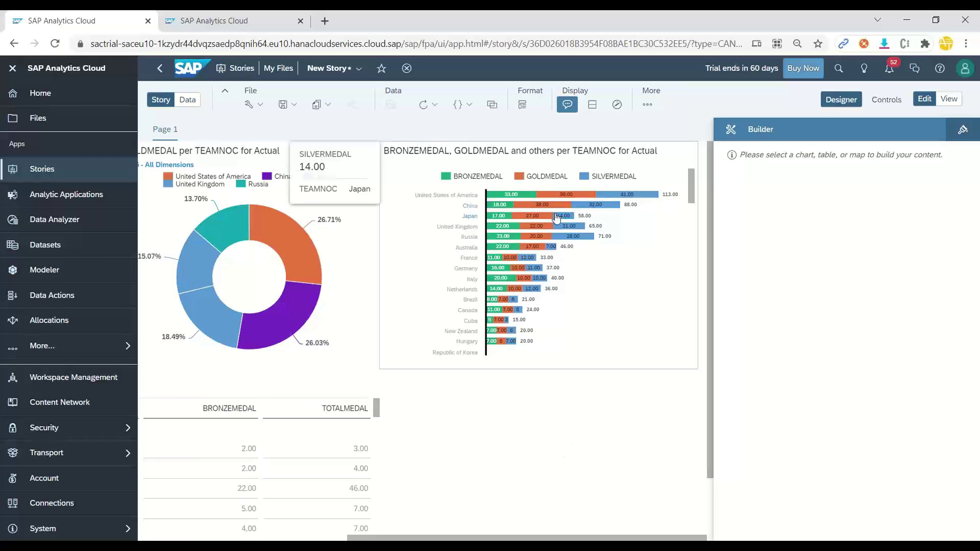
pyautogui.moveTo(541, 198)
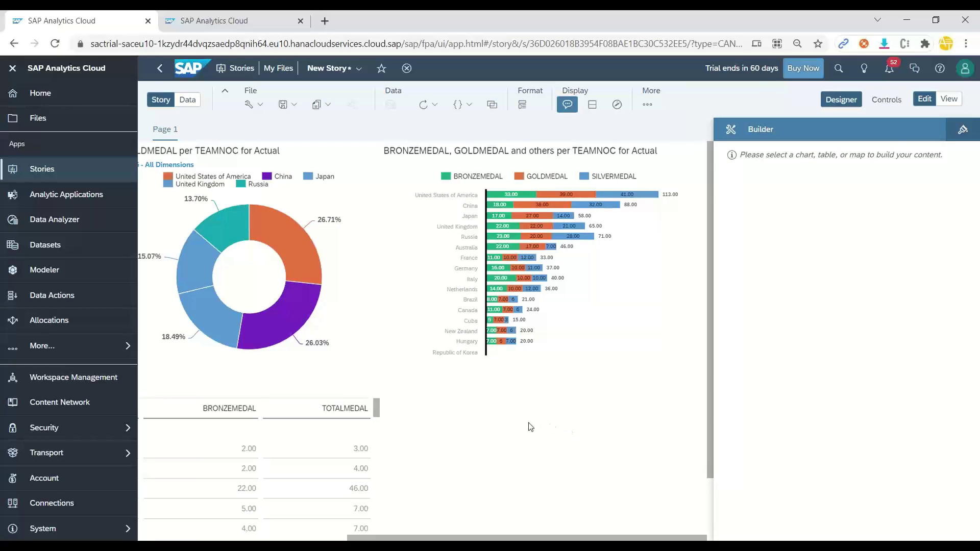
# - Check the drill-down requirement on the Demo Scenario slide in PowerPoint, and review the story page in SAP Analytics Cloud
pyautogui.hotkey('alt', 'Tab')
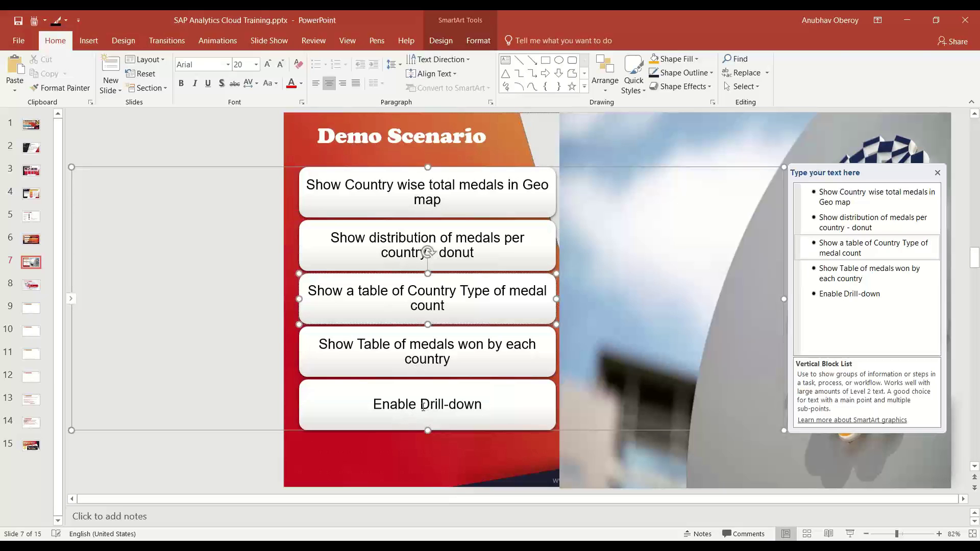
pyautogui.hotkey('alt', 'Tab')
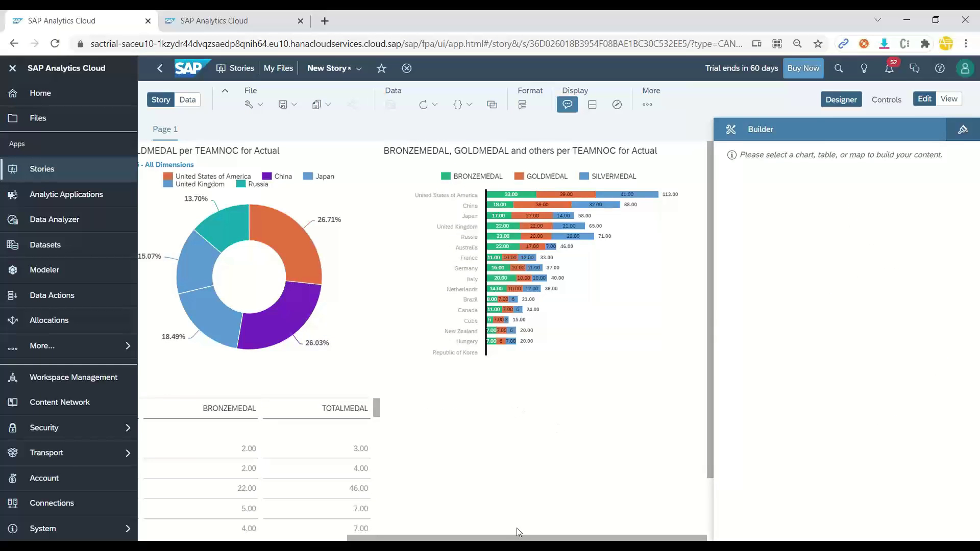
pyautogui.scroll(-2, 511, 537)
pyautogui.hscroll(-2, 355, 539)
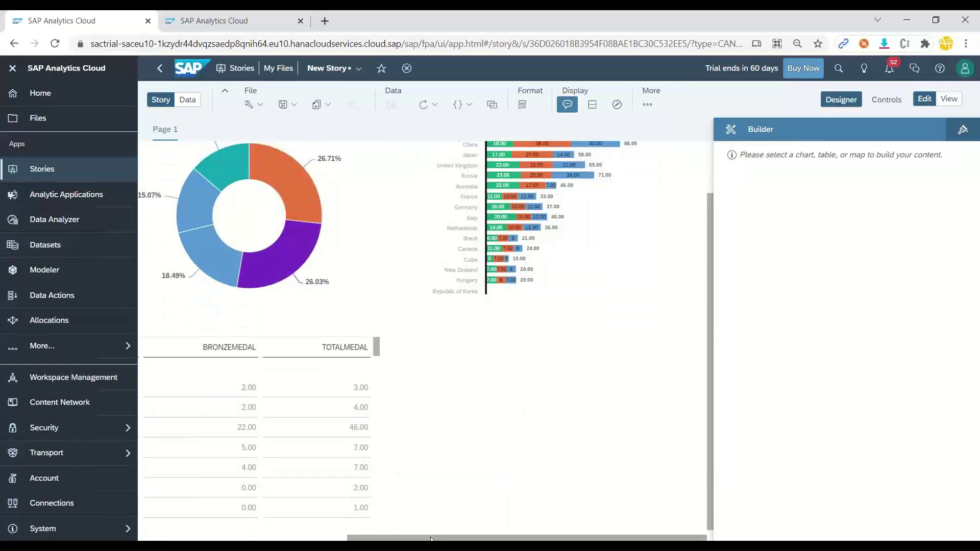
pyautogui.hscroll(-8, 356, 539)
pyautogui.scroll(2, 386, 357)
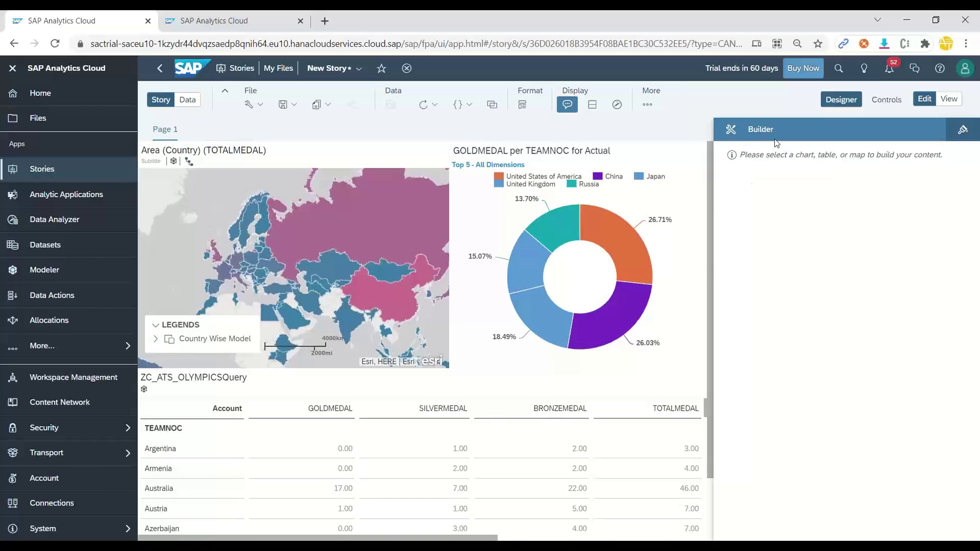
# - Hide the Designer to widen the canvas, and stretch the stacked bar chart down alongside the medal table
pyautogui.click(841, 100)
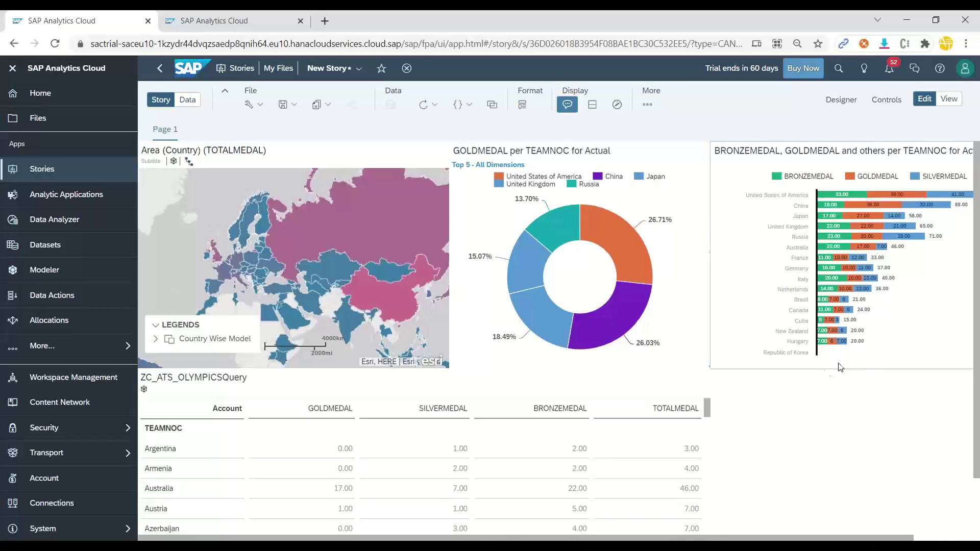
pyautogui.moveTo(868, 372); pyautogui.dragTo(879, 535)
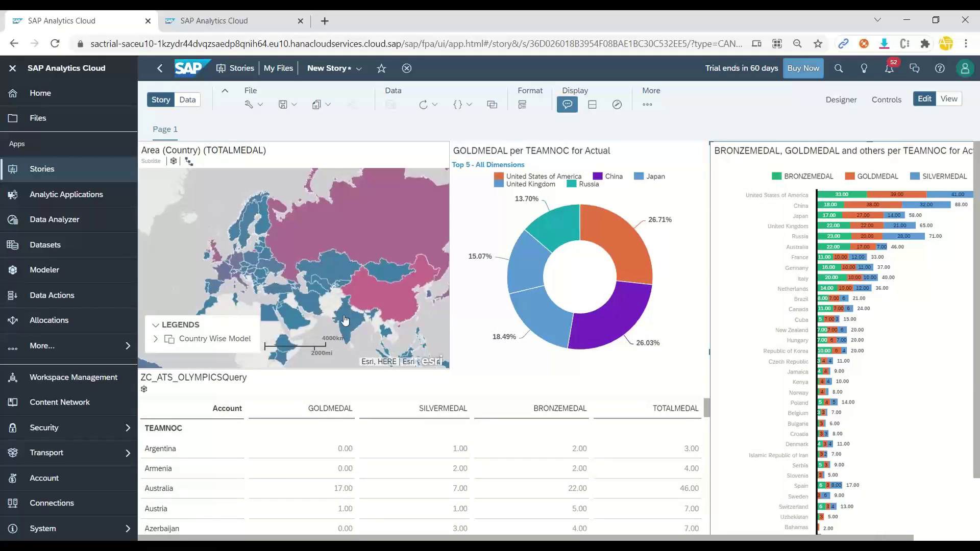
pyautogui.moveTo(349, 325)
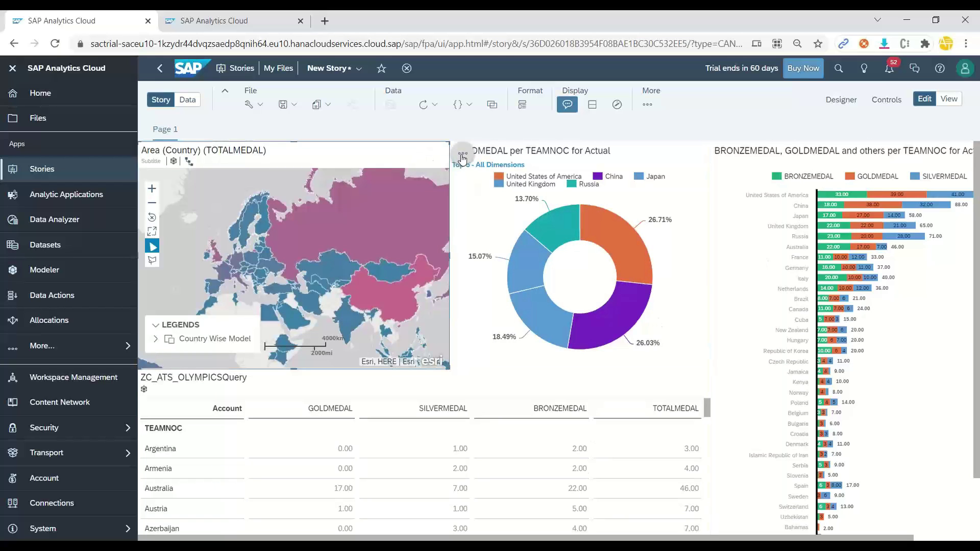
# - Set the geo map's linked analysis to all widgets on the page and enable filtering on data point selection
pyautogui.click(462, 155)
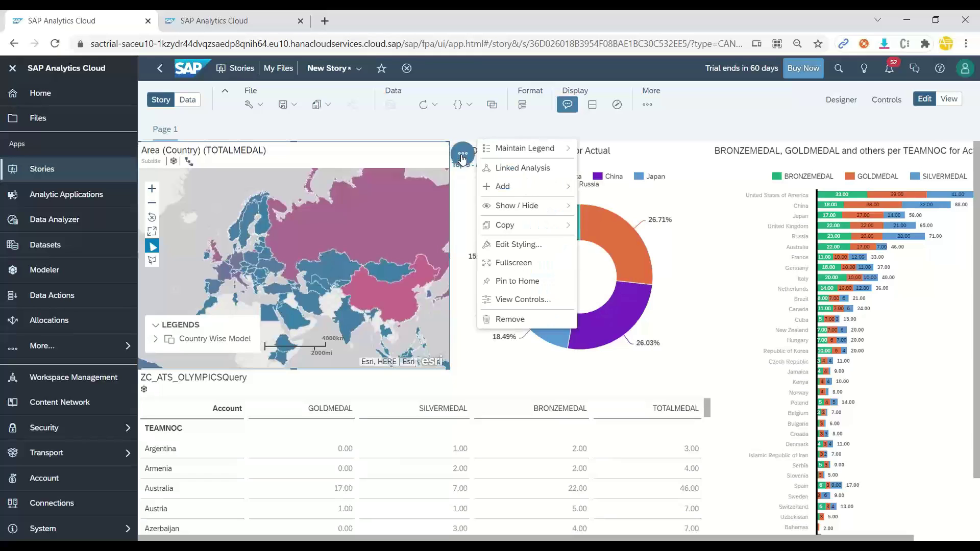
pyautogui.click(516, 169)
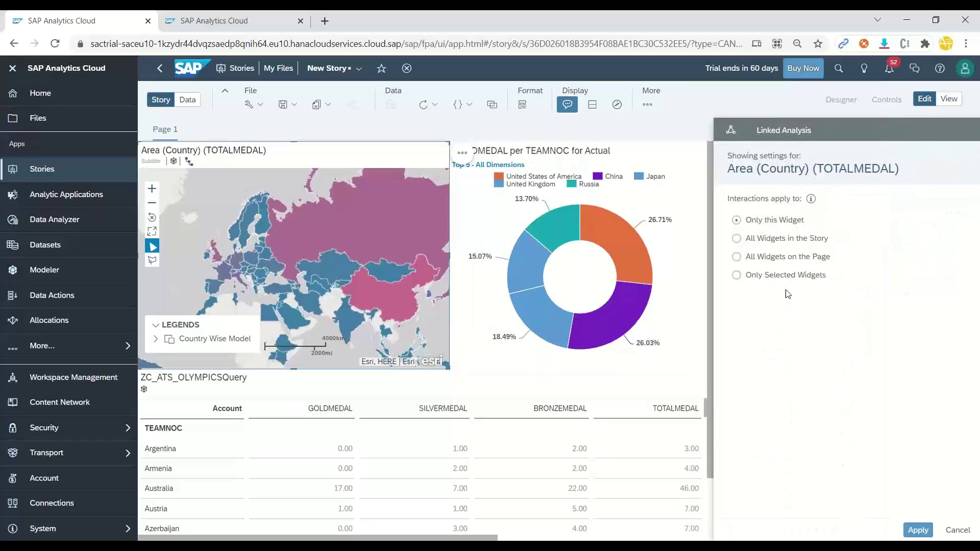
pyautogui.click(737, 257)
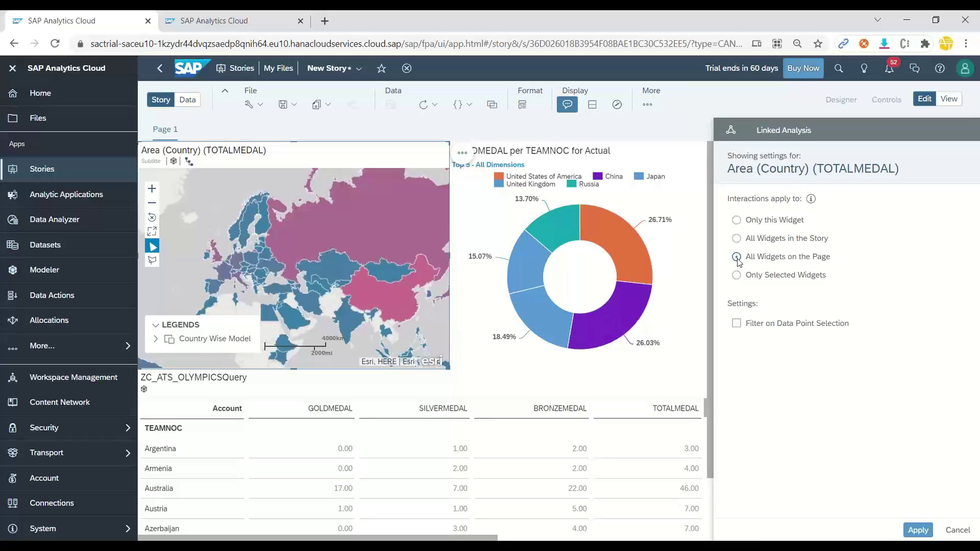
pyautogui.press('space')
pyautogui.click(917, 531)
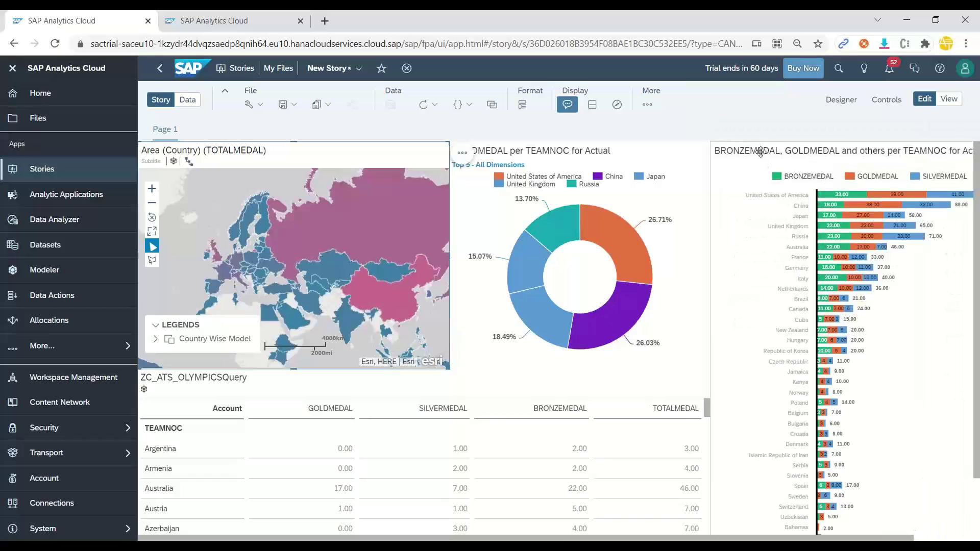
# - Collapse the side navigation and test the linked analysis in view mode by selecting India on the geo map
pyautogui.click(13, 68)
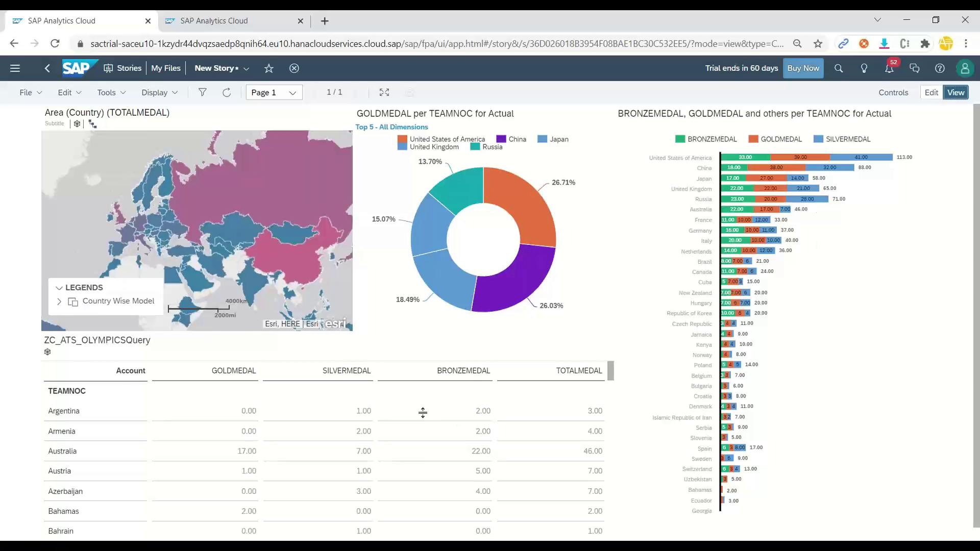
pyautogui.click(246, 280)
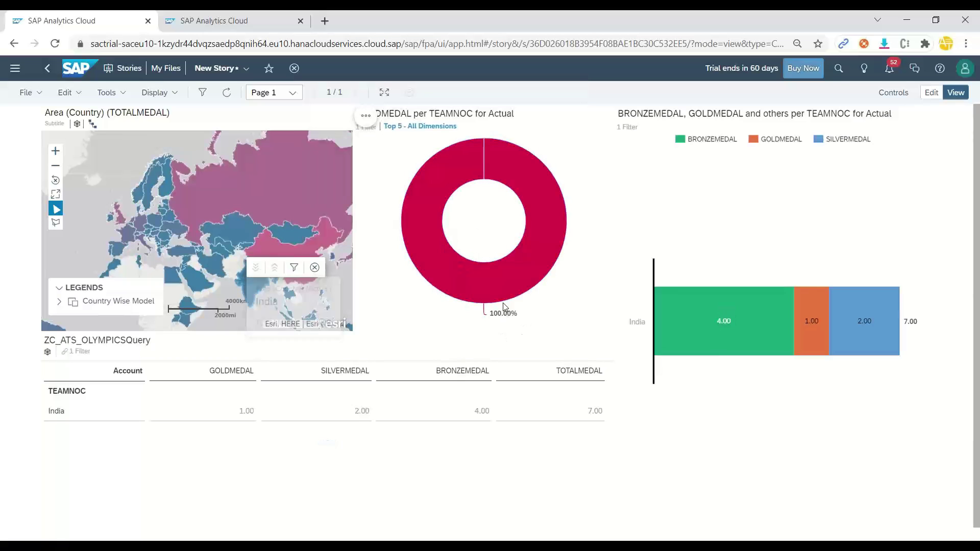
pyautogui.moveTo(725, 335)
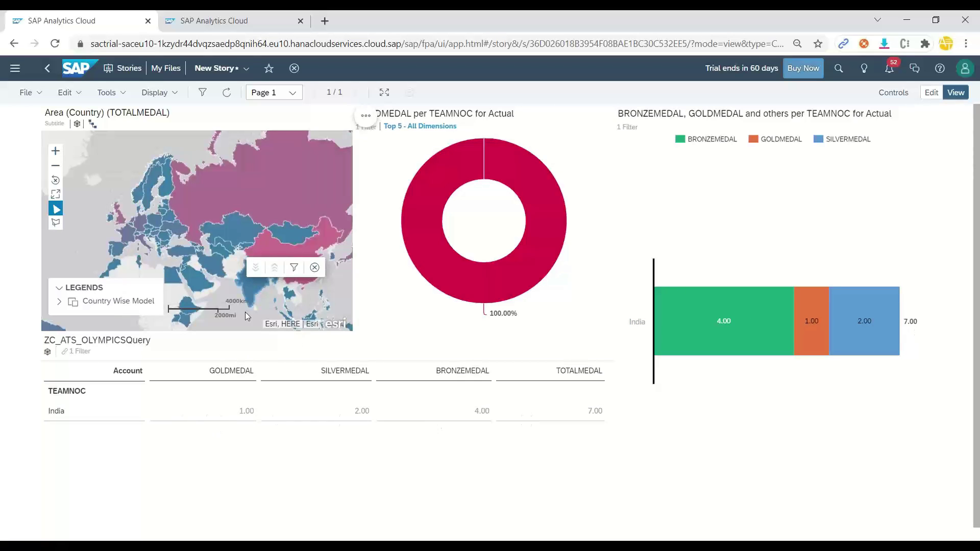
# - Select China and Russia in turn on the geo map to check the linked widgets, and return the story to edit mode
pyautogui.click(275, 249)
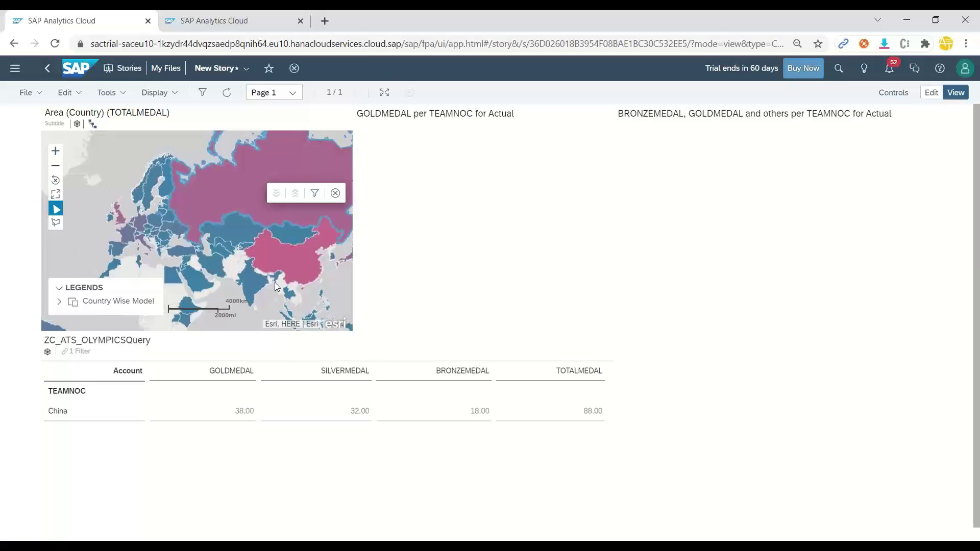
pyautogui.click(282, 263)
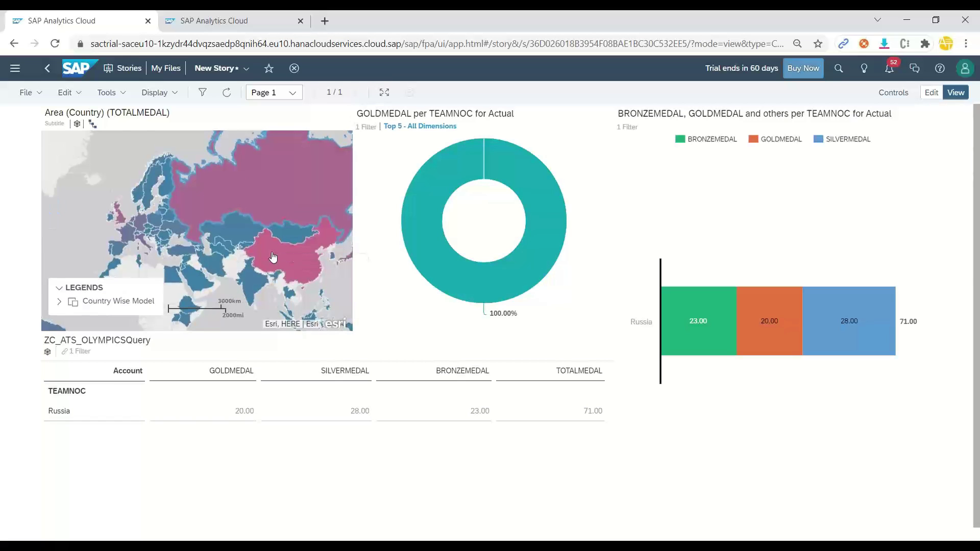
pyautogui.click(273, 257)
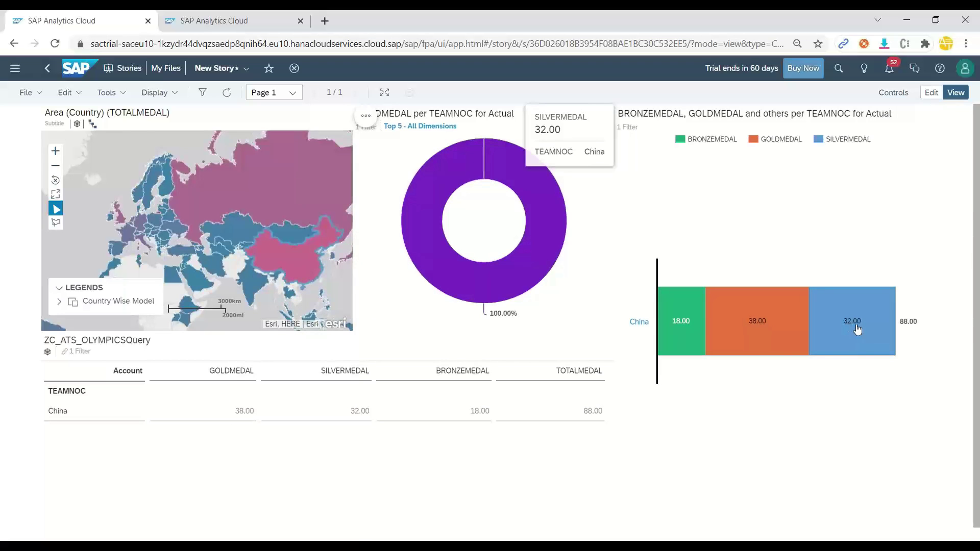
pyautogui.moveTo(845, 328)
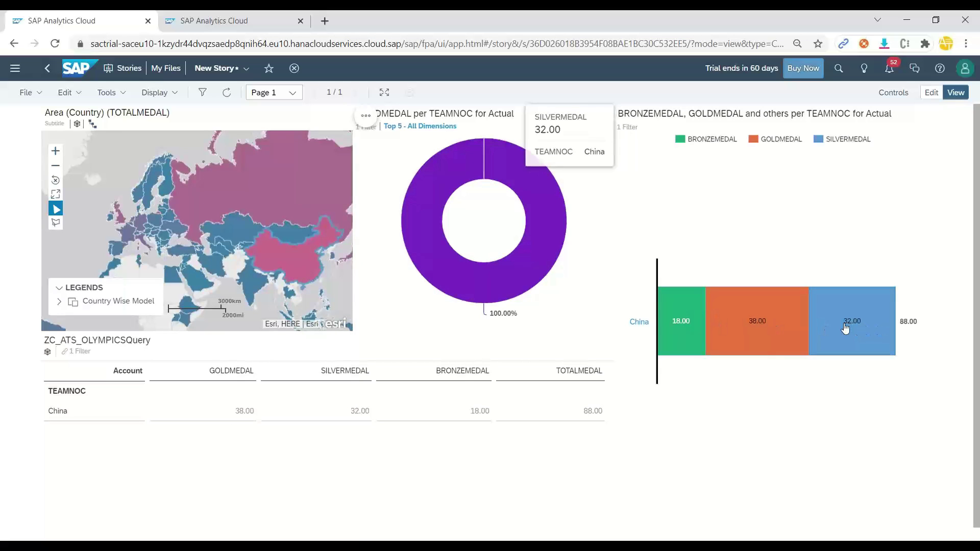
pyautogui.click(281, 205)
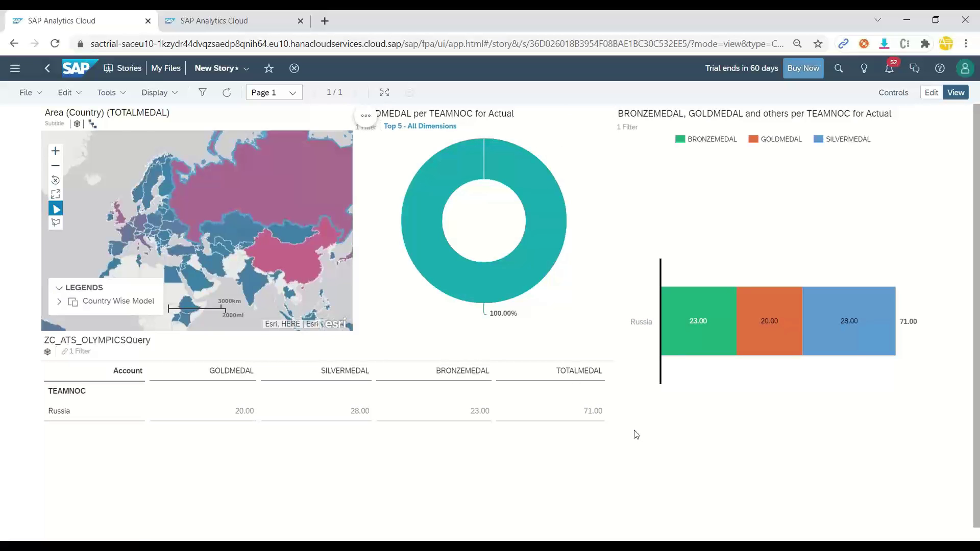
pyautogui.click(933, 94)
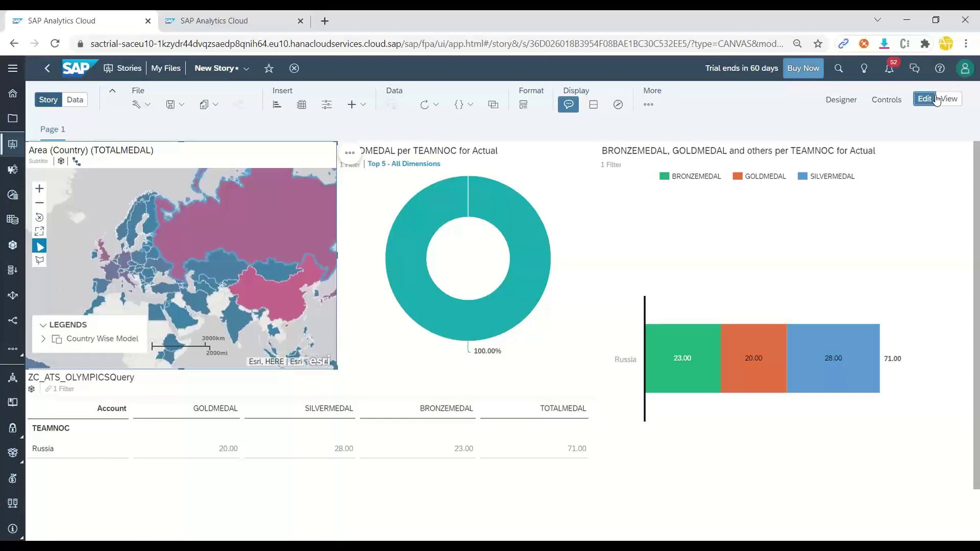